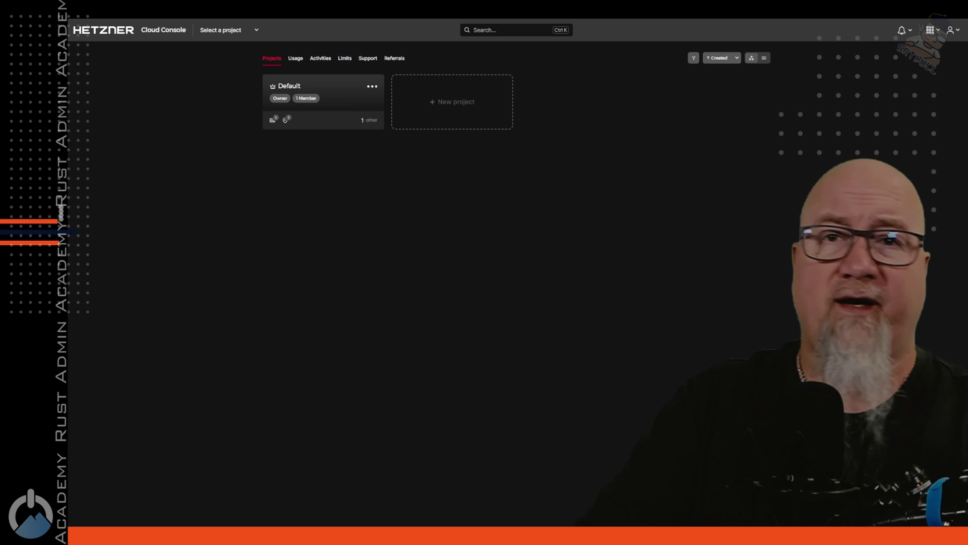
Step: Add a project called YouTube and begin creating a server from its project card
left_click(443, 107)
type("YouTube")
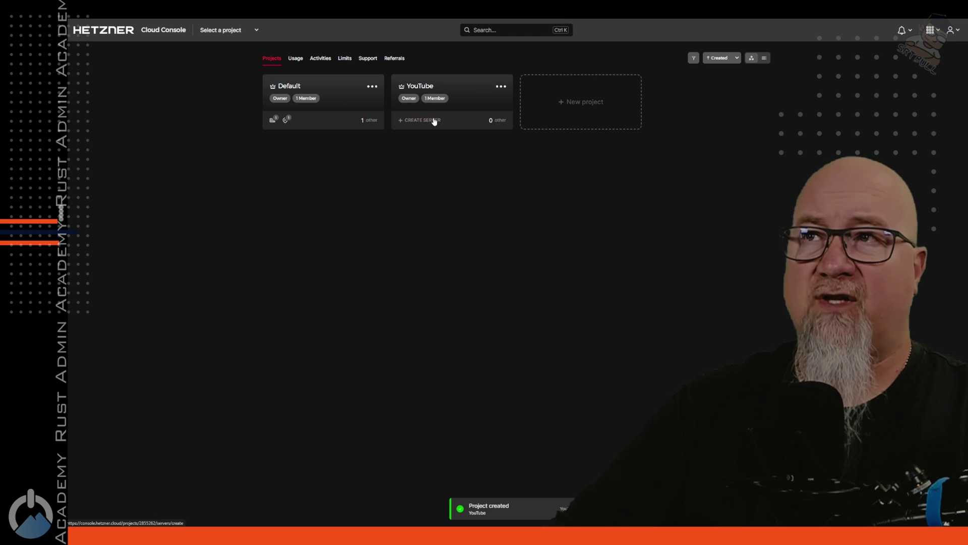
left_click(421, 121)
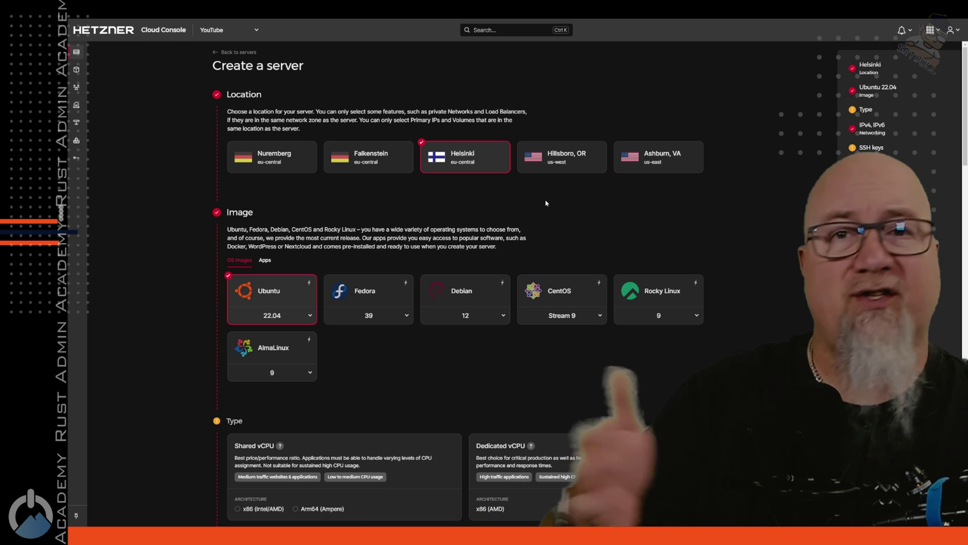
Step: Place the server in Ashburn, VA with the Ubuntu 22.04 image
left_click(656, 159)
scroll(494, 248, "down", 2)
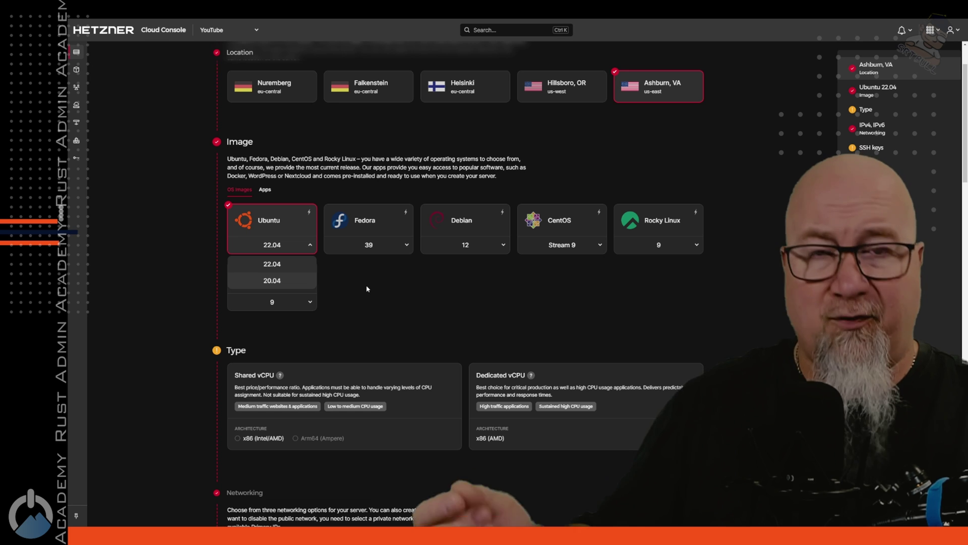
left_click(377, 294)
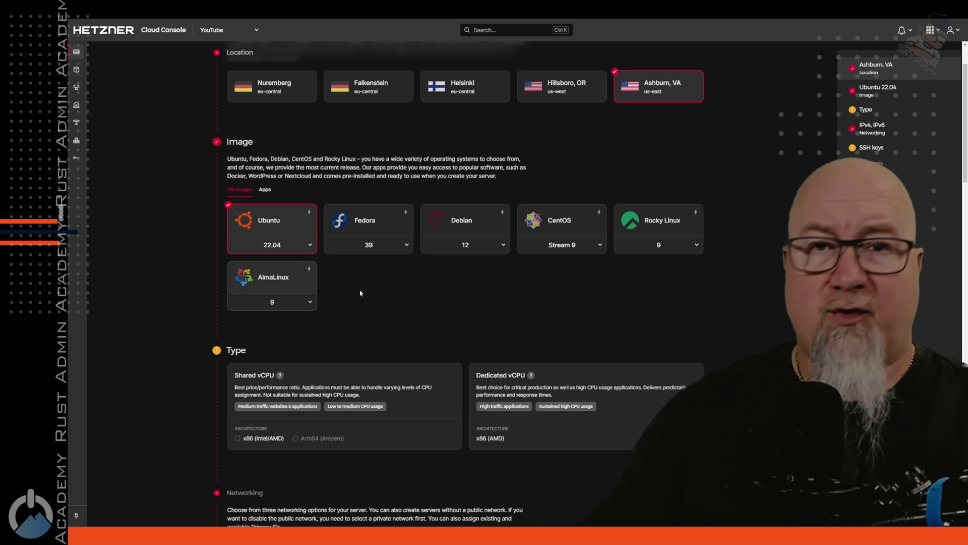
scroll(405, 299, "down", 3)
Step: Choose the Shared vCPU x86 type with the CPX11 plan, then move down to the Name field
left_click(353, 213)
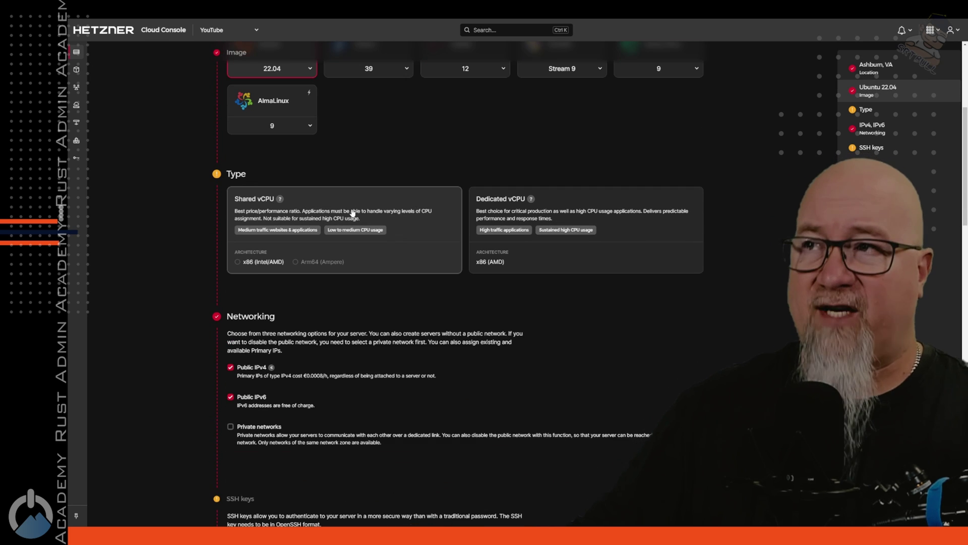
scroll(739, 291, "down", 3)
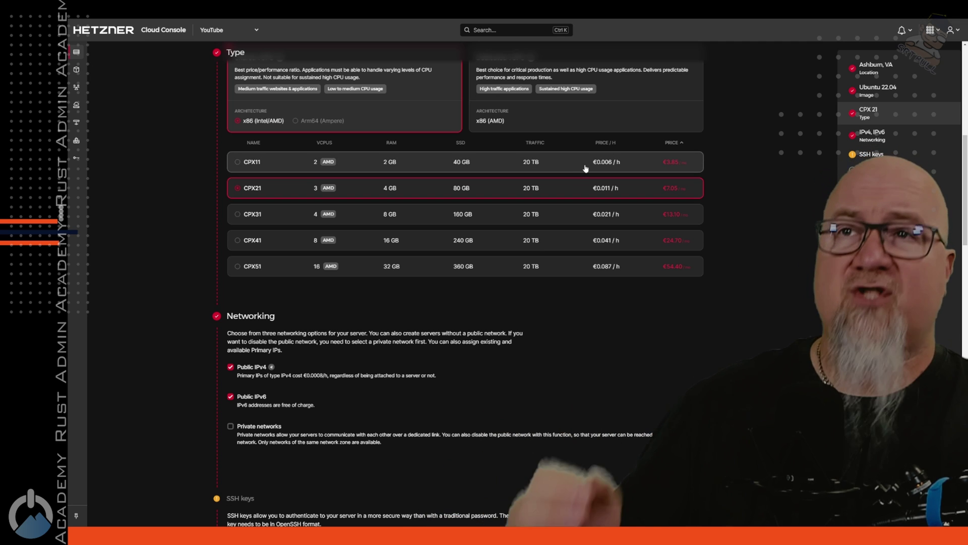
left_click(242, 162)
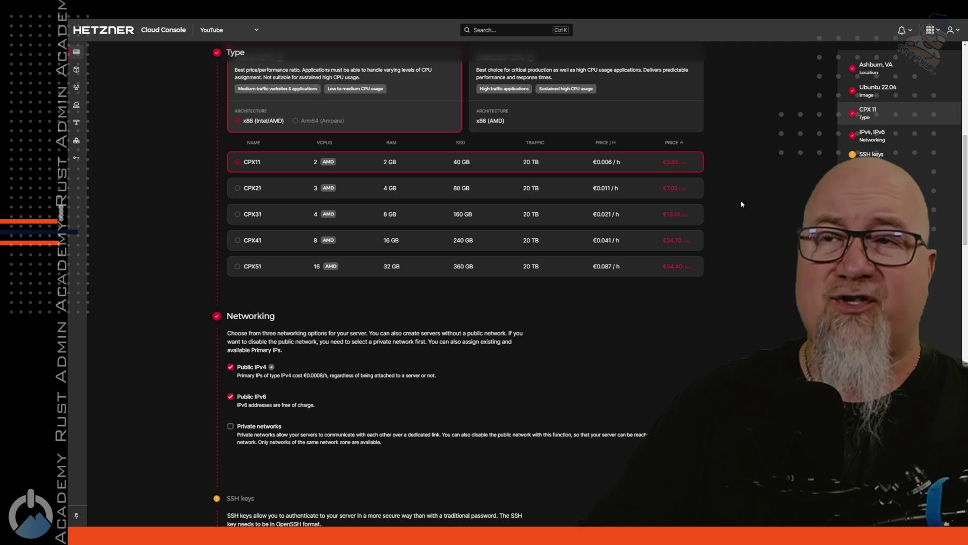
scroll(446, 266, "down", 3)
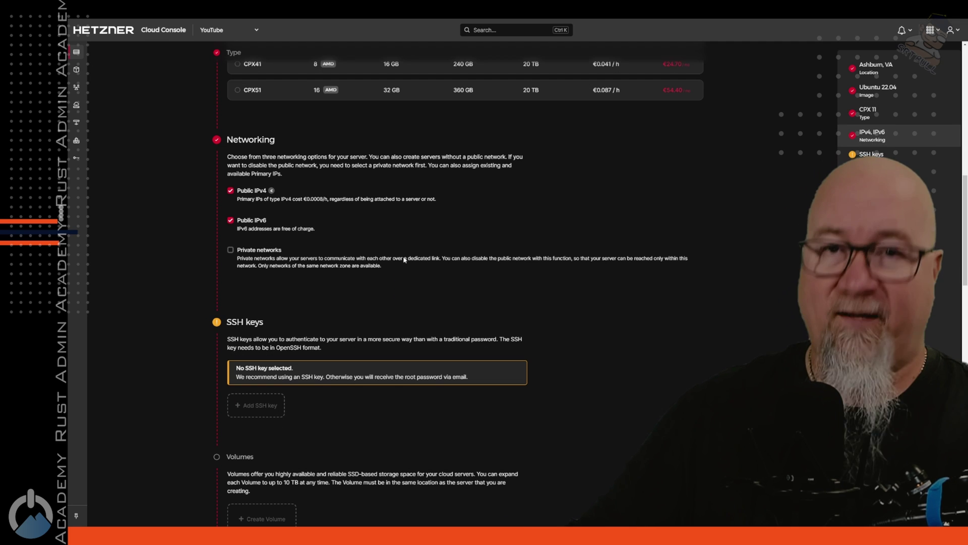
scroll(418, 267, "down", 3)
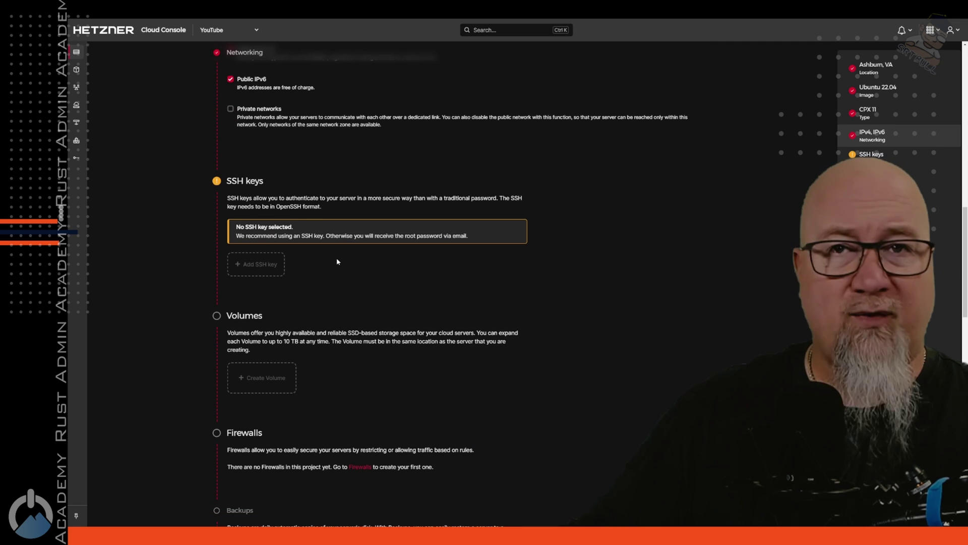
scroll(349, 252, "down", 8)
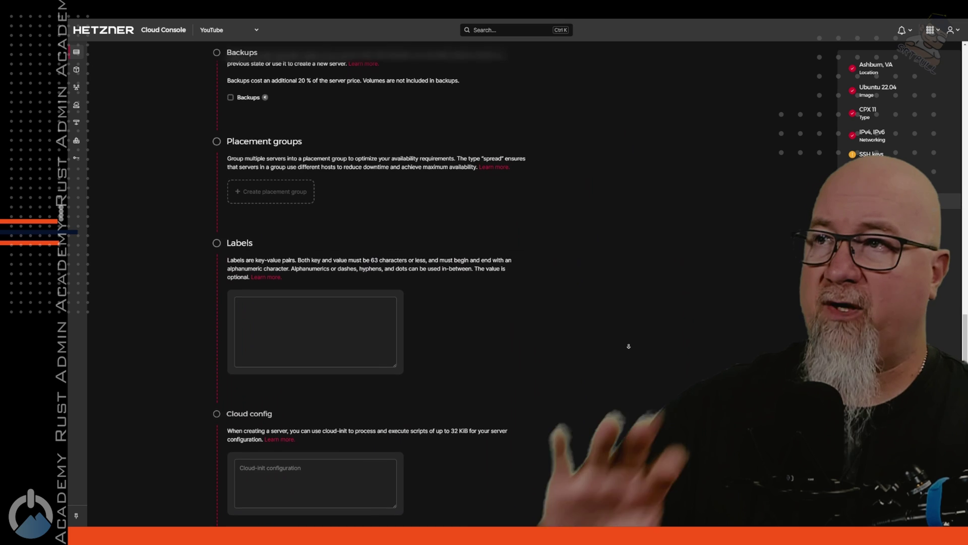
scroll(628, 346, "down", 3)
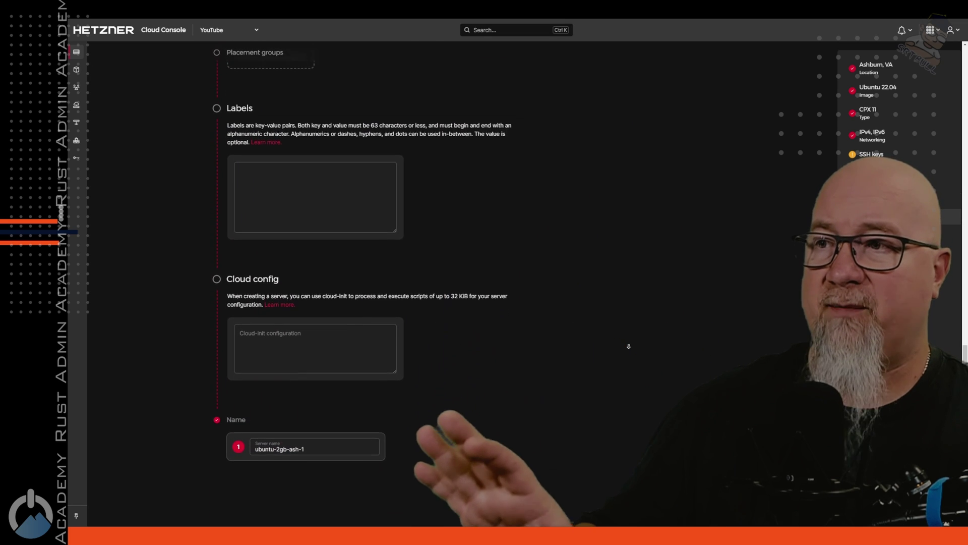
scroll(628, 346, "down", 2)
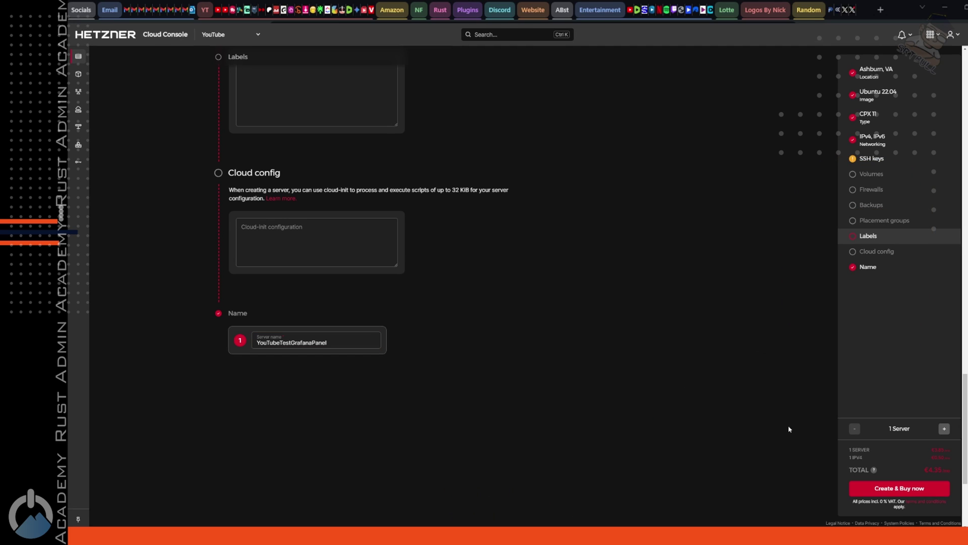
Step: Create and buy the YouTubeTestGrafanaPanel server
left_click(894, 489)
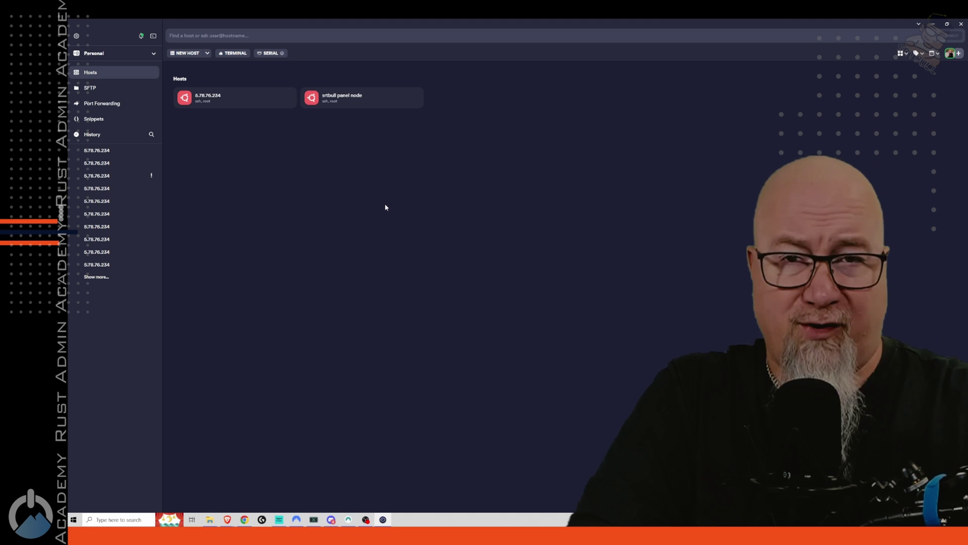
Step: Add a new Termius host with the pasted address 5.161.212.92
left_click(193, 56)
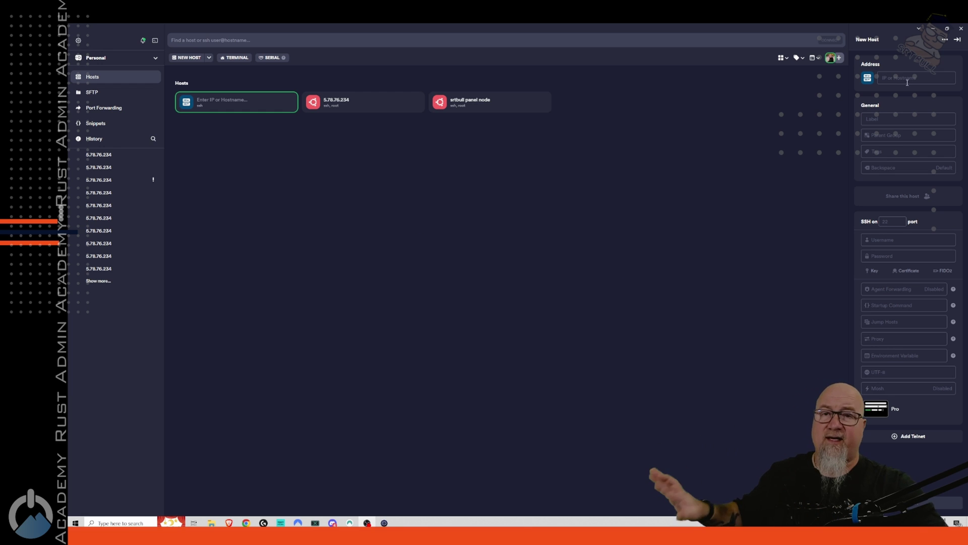
left_click(909, 81)
type("5.161.212.92")
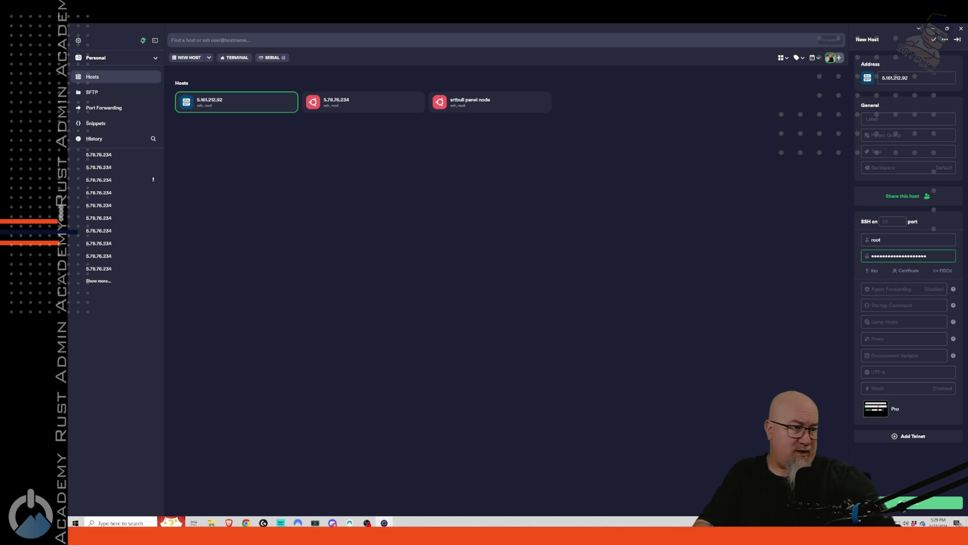
Step: Connect to 5.161.212.92, trust its host key, and set a new root password
key("Return")
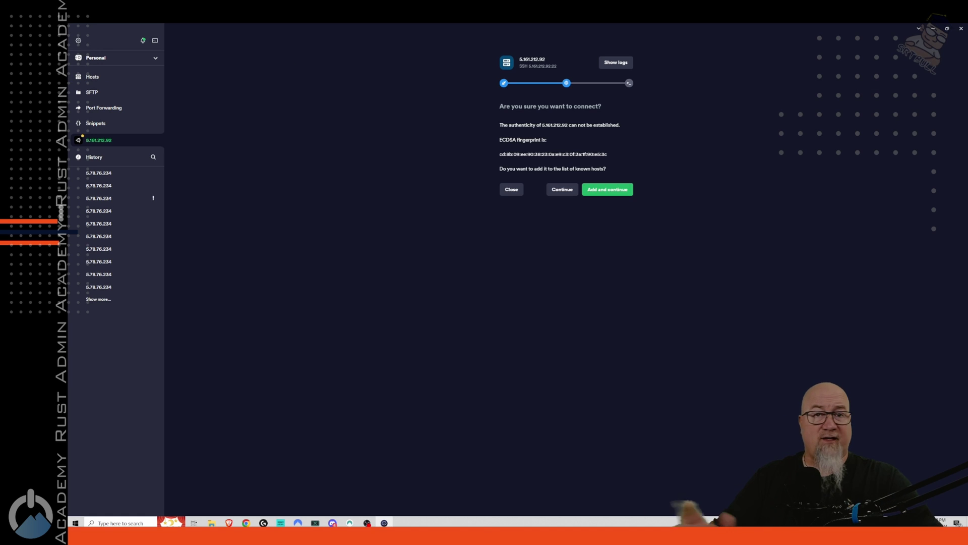
left_click(605, 188)
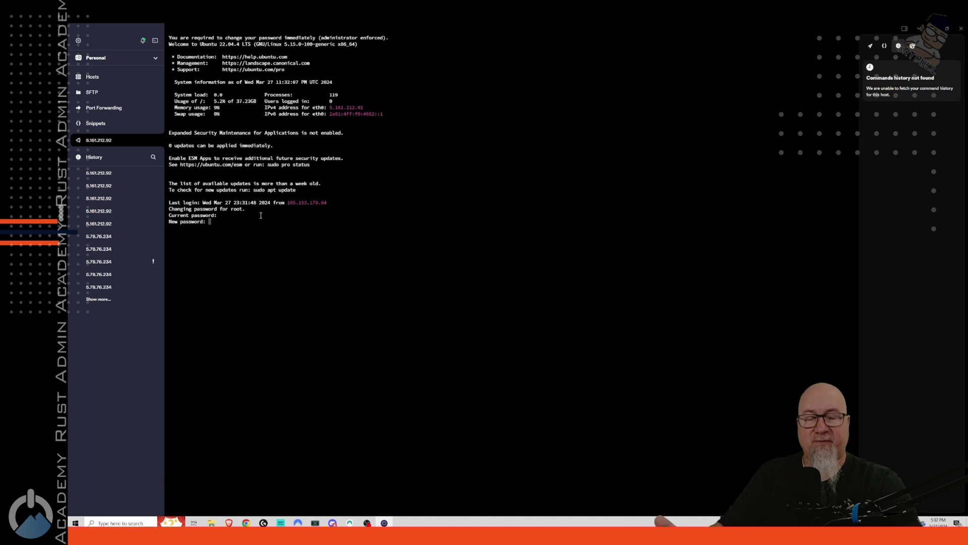
key("Return")
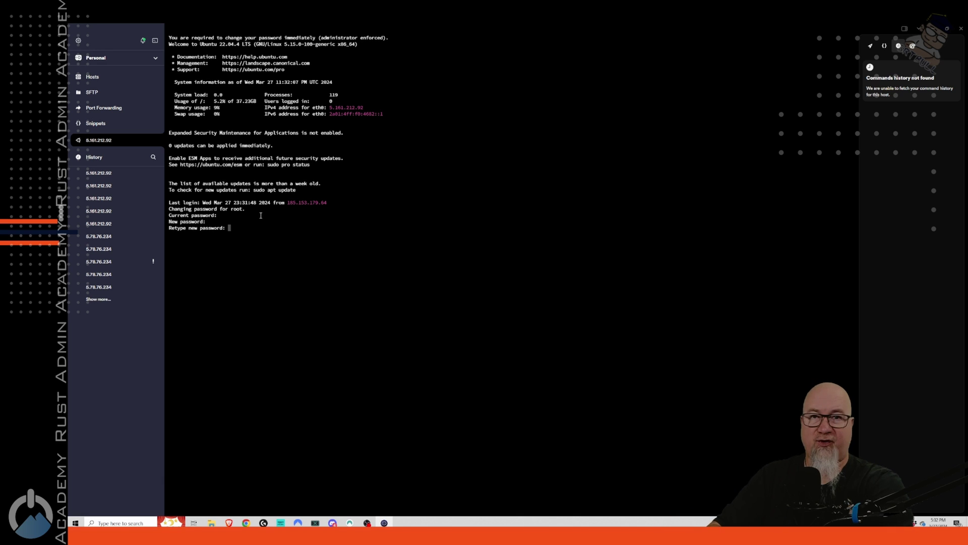
key("Return")
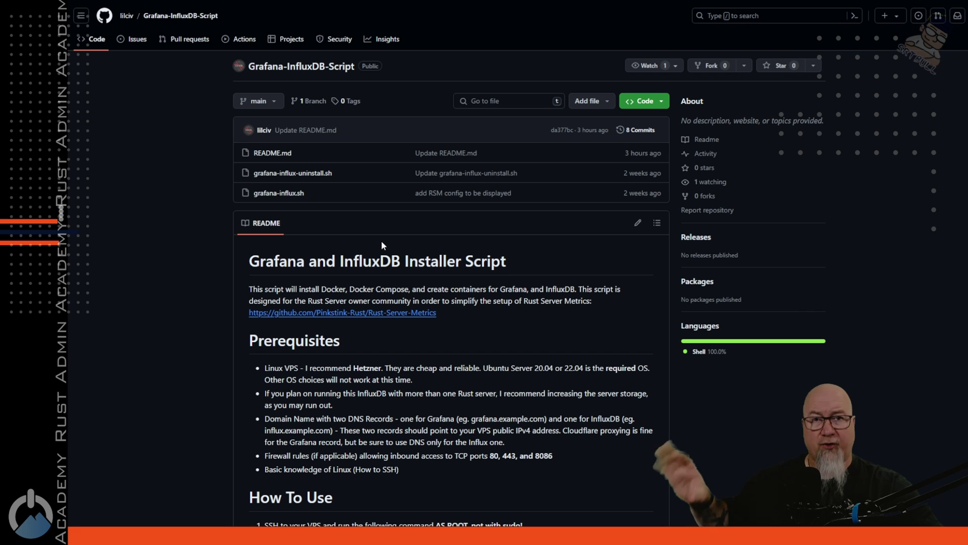
Step: Select the bash curl installer command under How To Use in the README
scroll(381, 236, "down", 7)
triple_click(527, 218)
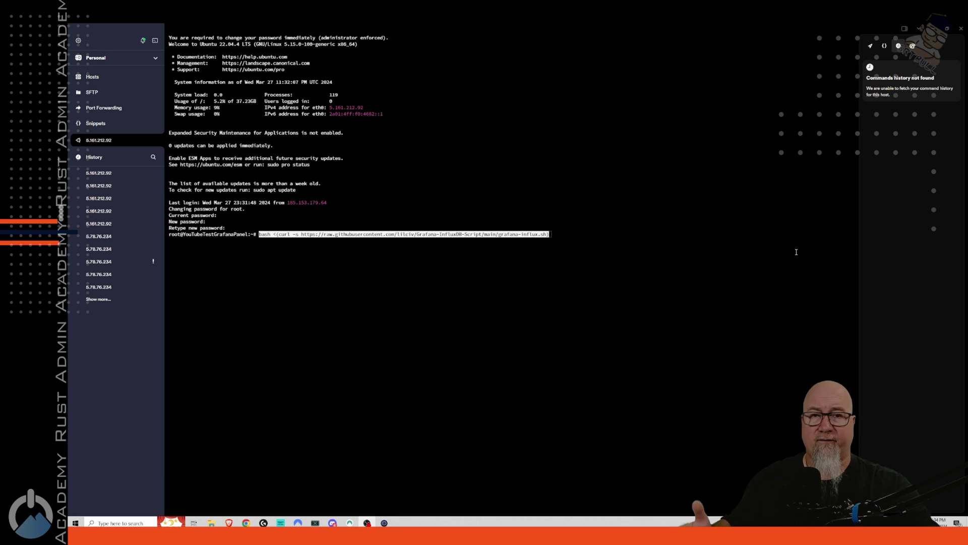
Step: Run the pasted grafana-influx.sh installer command at the root prompt
key("Return")
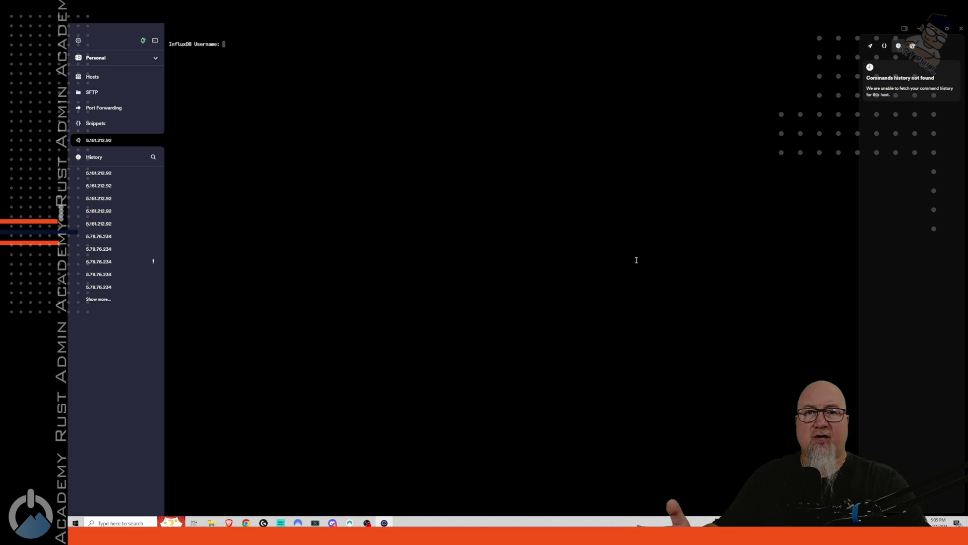
Step: Give the installer admin as the InfluxDB username and submit the password
type("admin")
key("Return")
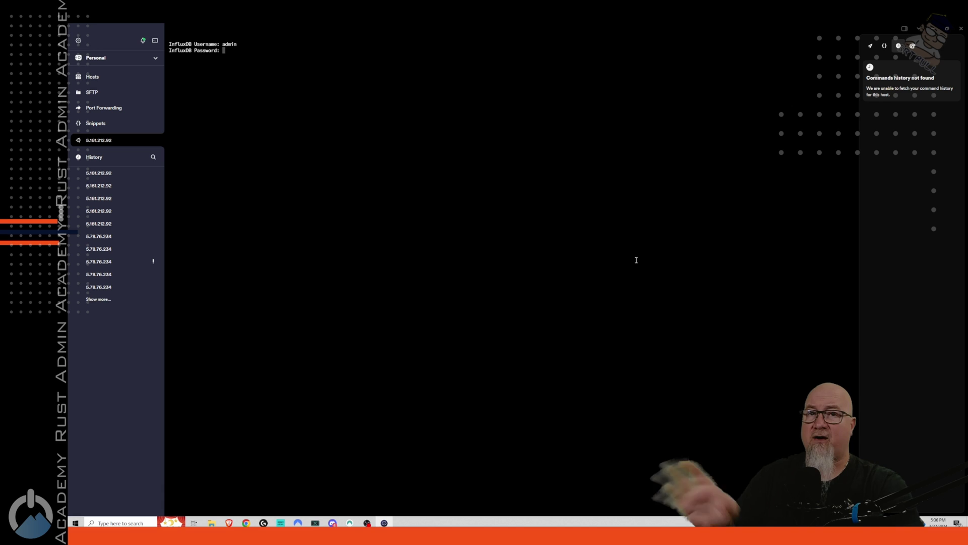
key("Return")
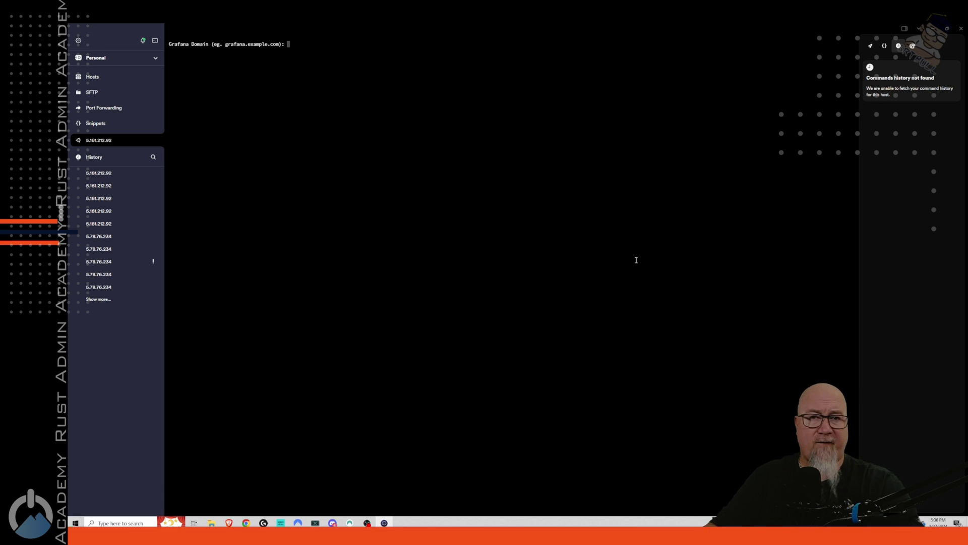
Step: Enter youtubetest.rustadminacademy.com for Grafana and influx.rustadminacademy.com for InfluxDB
type("youtubetest.rustadminacademy.com")
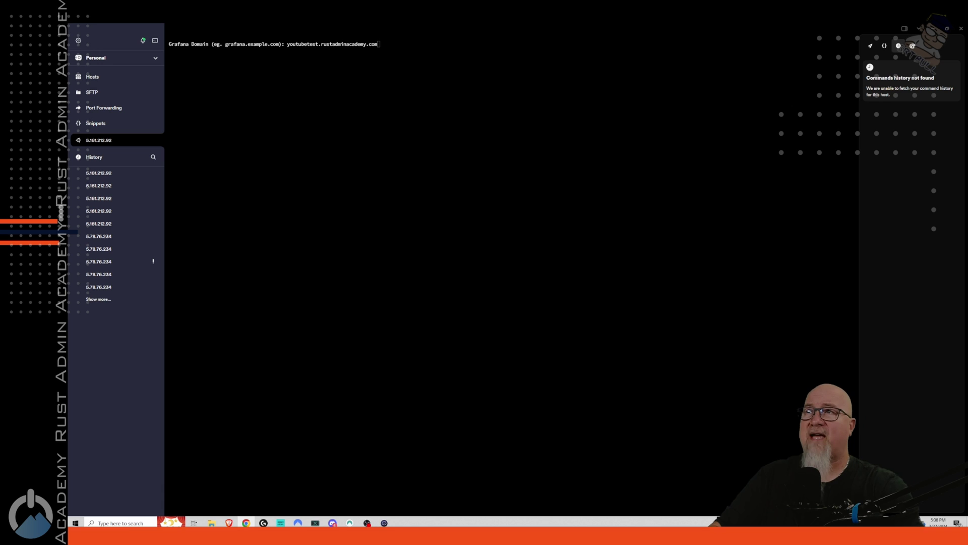
key("Return")
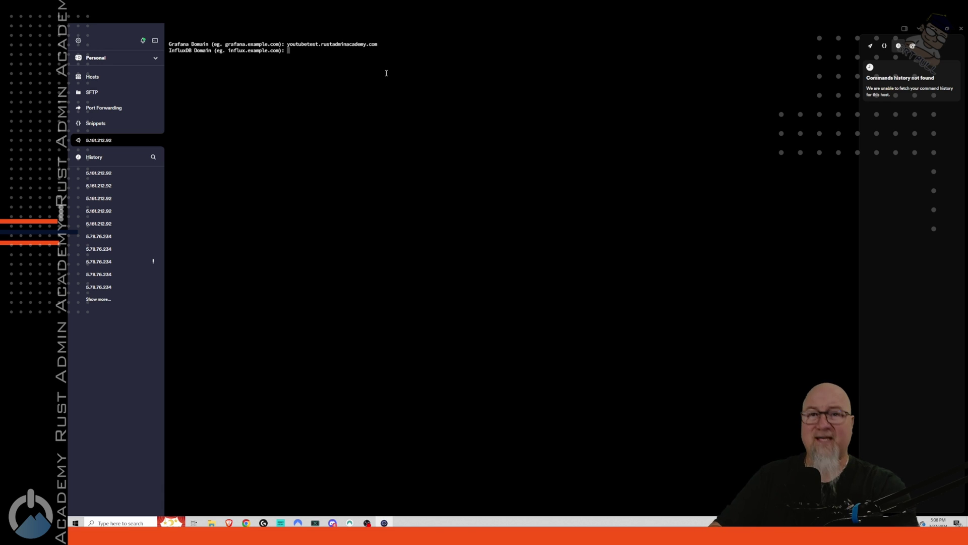
type("influx.rustadminacademy.com")
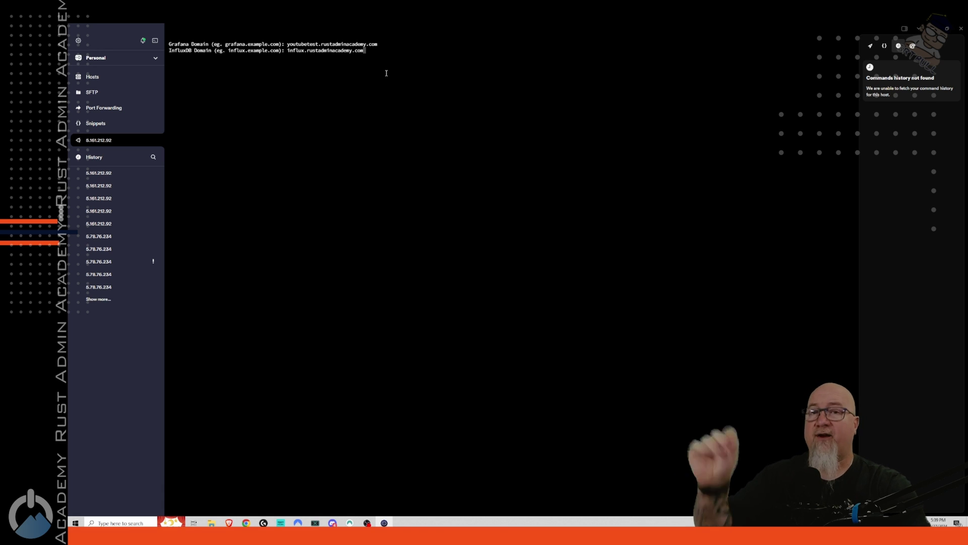
key("Return")
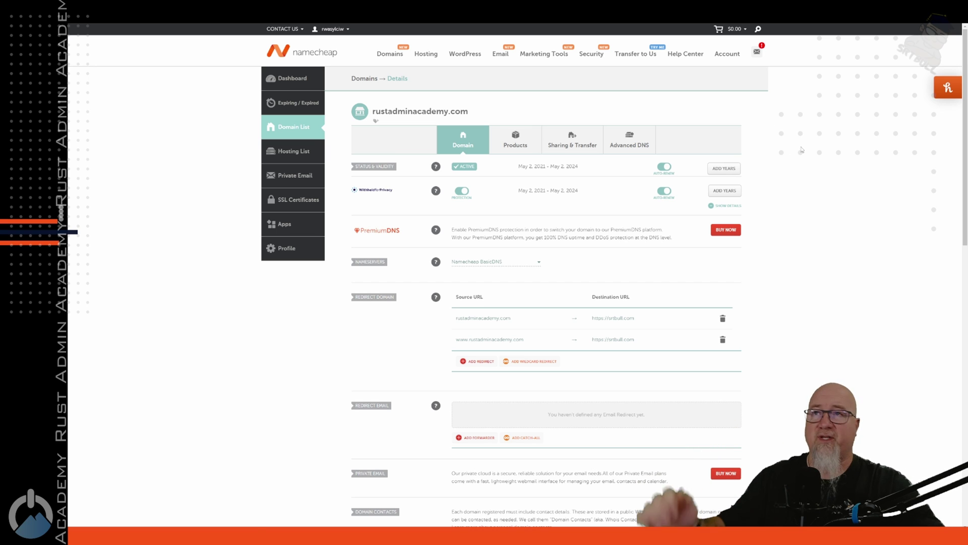
Step: In Advanced DNS, add and save a youtubetest A record pointing to 5.161.212.92
left_click(630, 137)
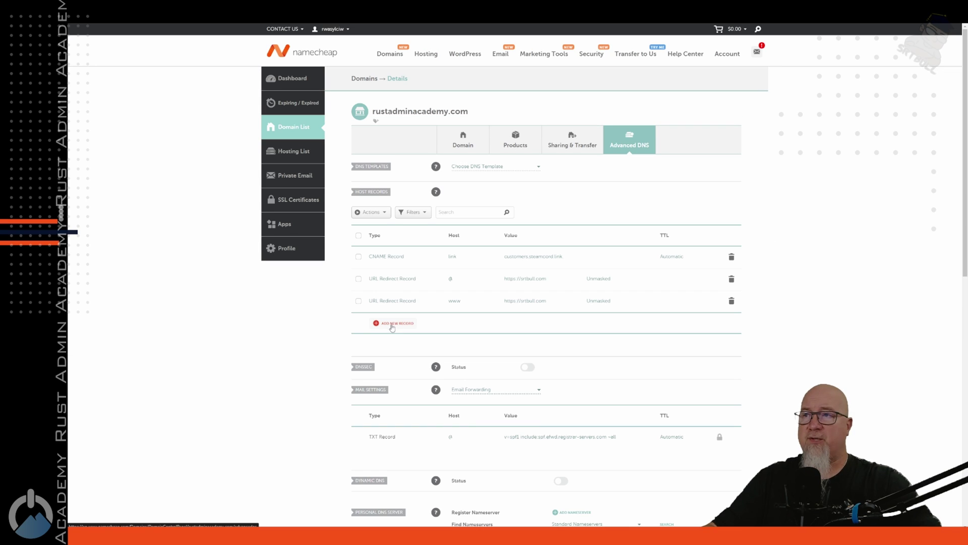
left_click(389, 324)
scroll(389, 326, "down", 3)
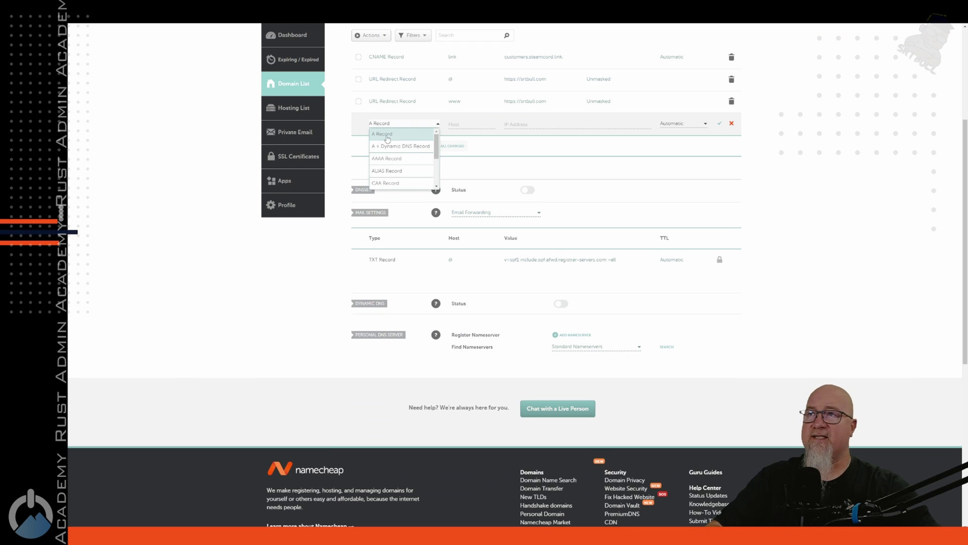
left_click(387, 135)
type("youtubetest")
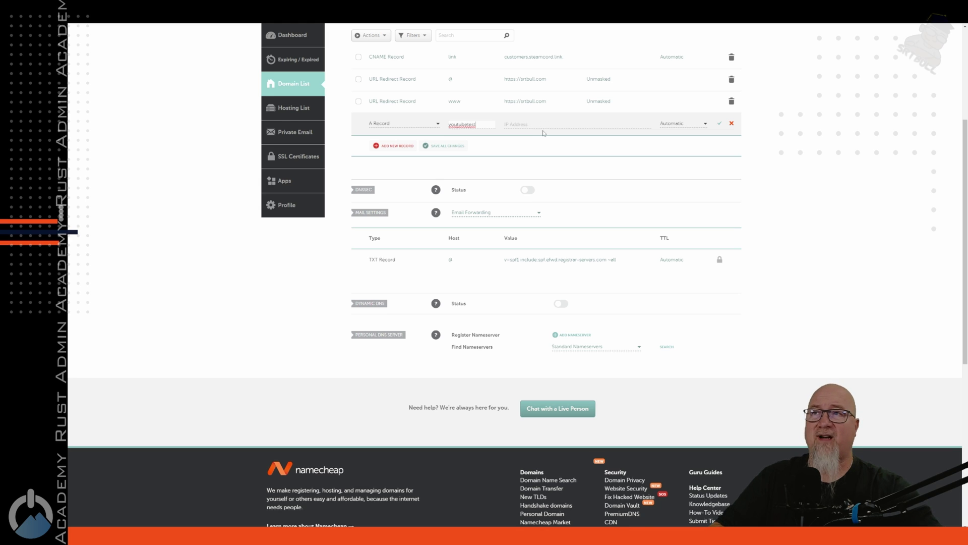
key("Tab")
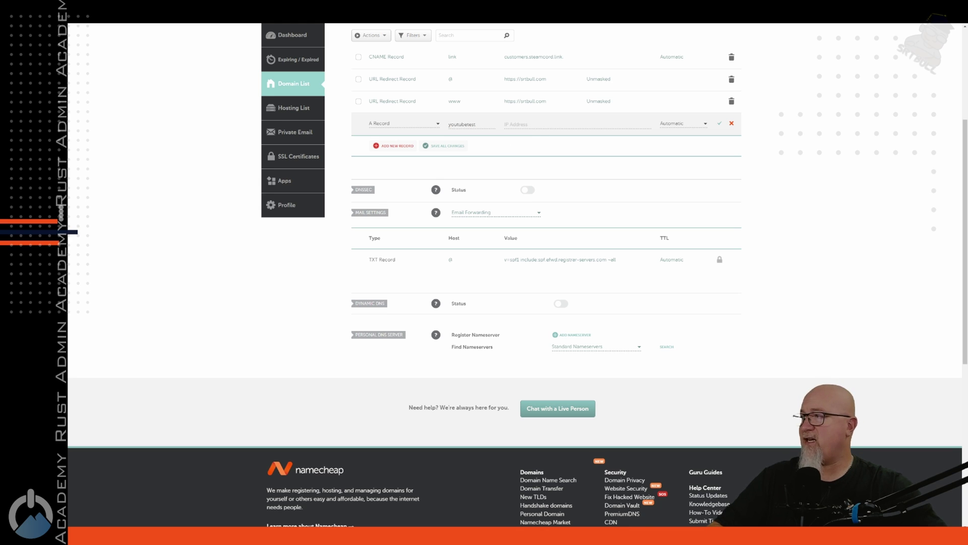
left_click(521, 124)
type("5.161.212.92")
key("Tab")
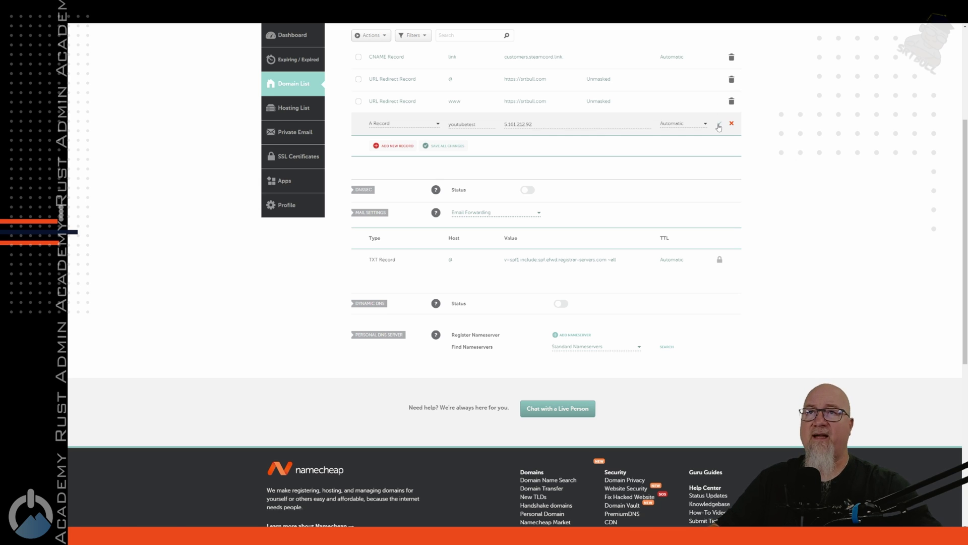
left_click(721, 124)
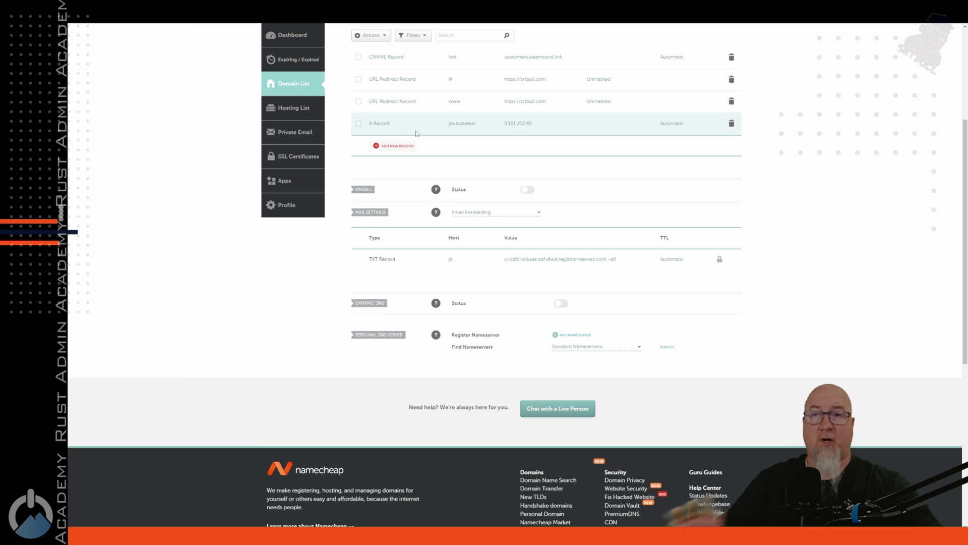
Step: Add and save an influx A record pointing to 5.161.212.92
left_click(397, 146)
left_click(386, 143)
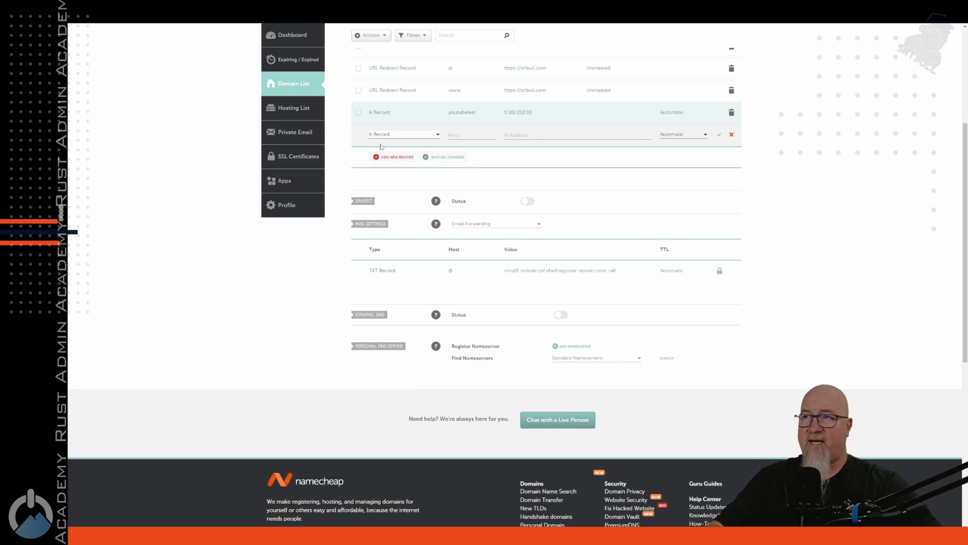
left_click(460, 135)
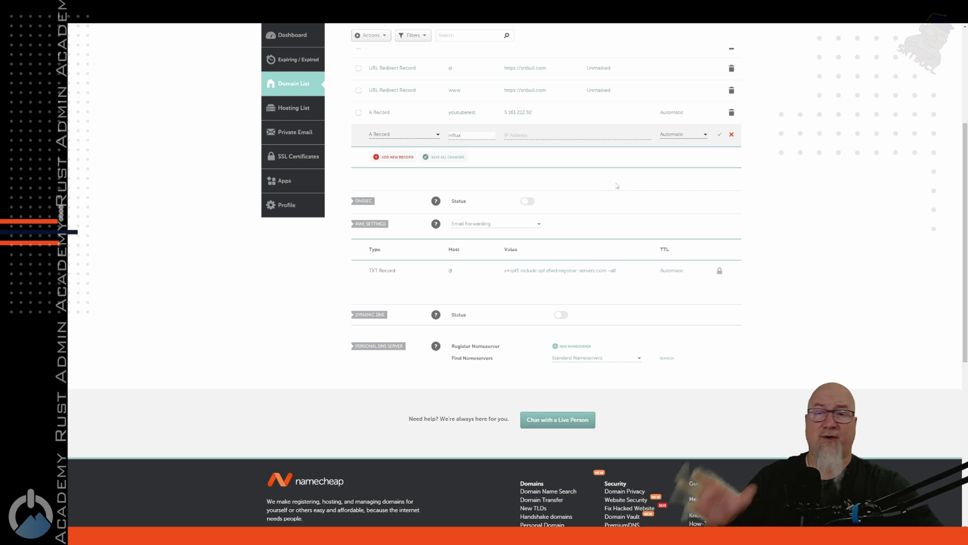
left_click(530, 136)
type("5.161.212.92")
scroll(608, 161, "up", 2)
left_click(720, 204)
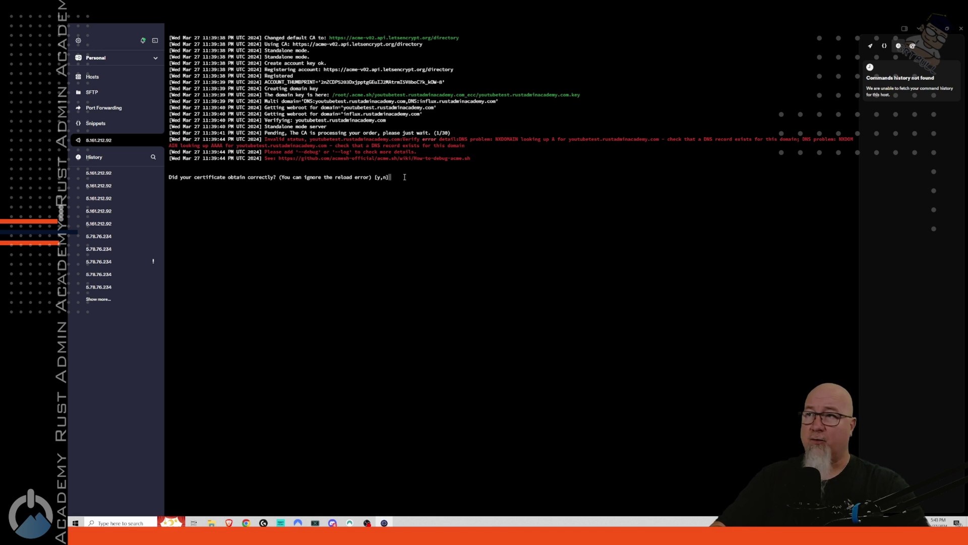
Step: Rerun the certificate request with n, then confirm it succeeded with y to complete installation
type("n")
key("Return")
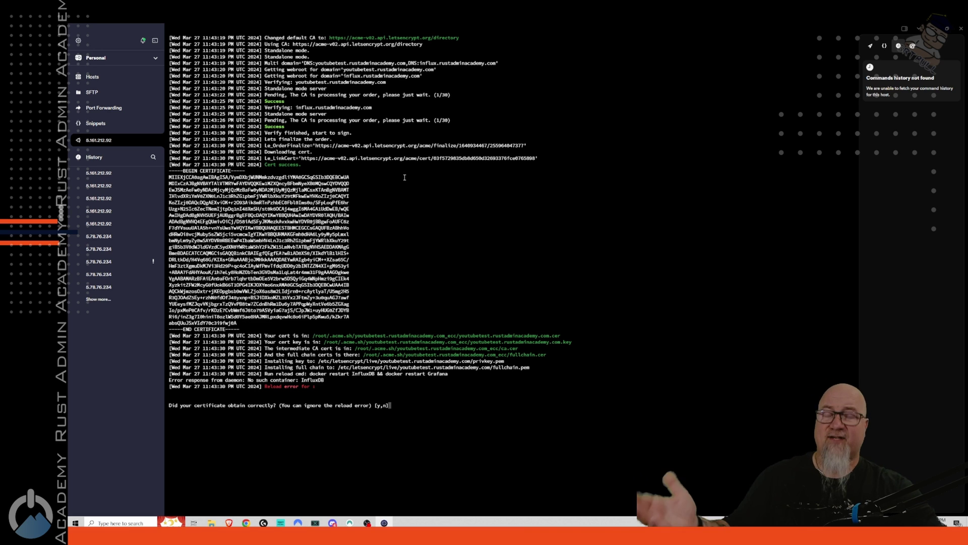
left_click_drag(404, 177, 342, 324)
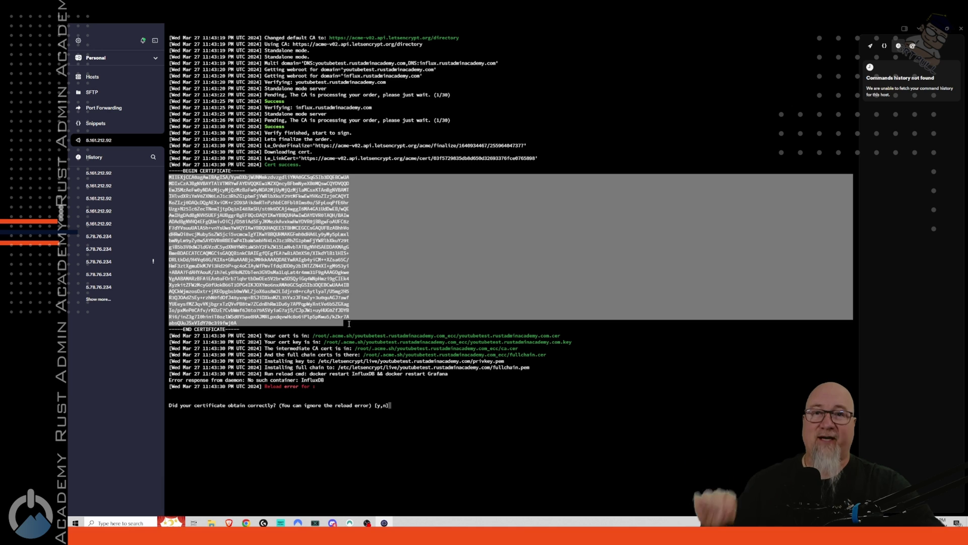
left_click(401, 405)
type("y")
key("Return")
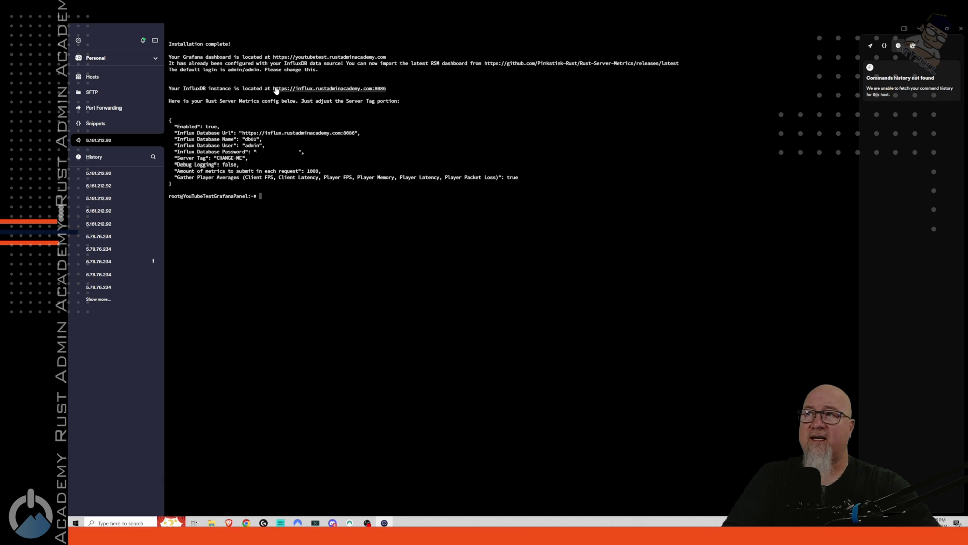
Step: Test the copied InfluxDB address in a new Chrome tab (404), then select the metrics config block
left_click_drag(388, 88, 273, 89)
key("ctrl+c")
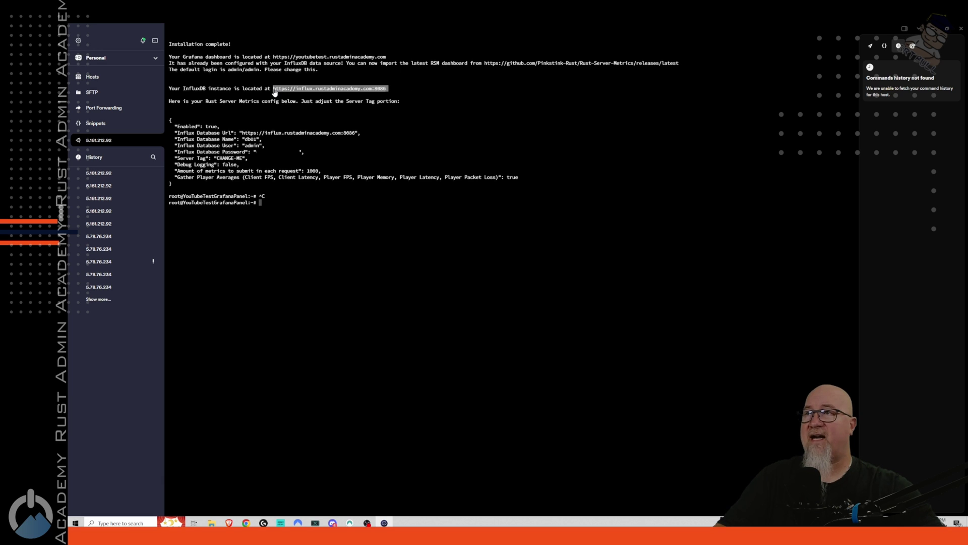
key("alt+Tab")
key("ctrl+t")
key("ctrl+v")
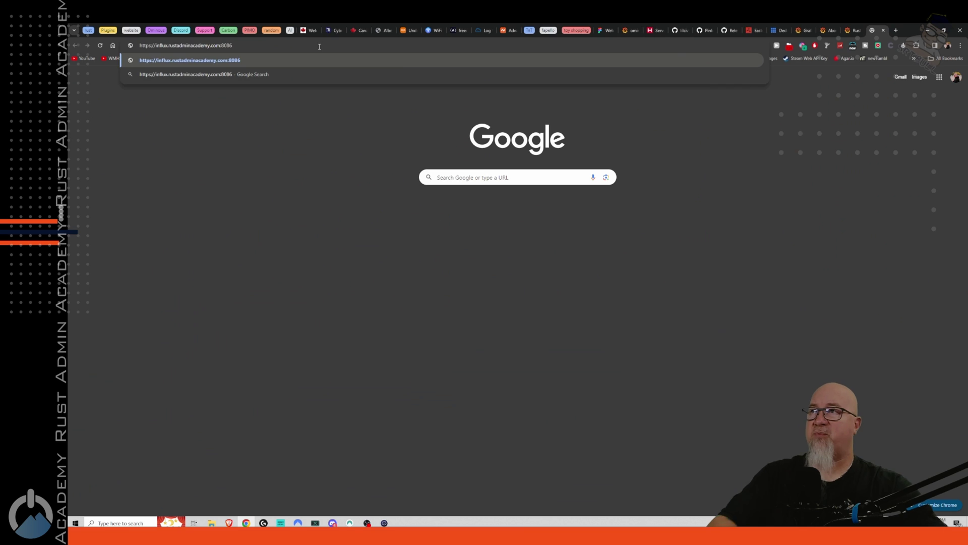
key("Return")
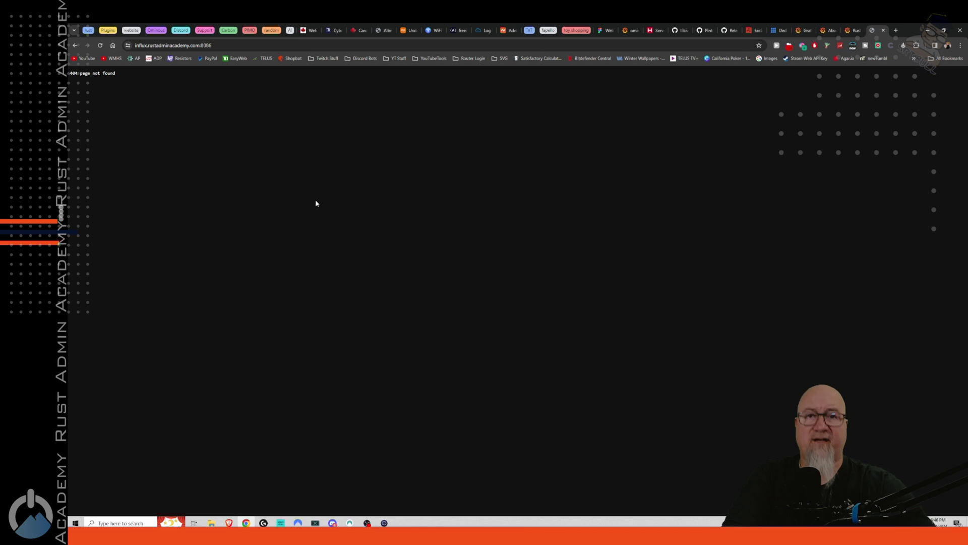
key("alt+Tab")
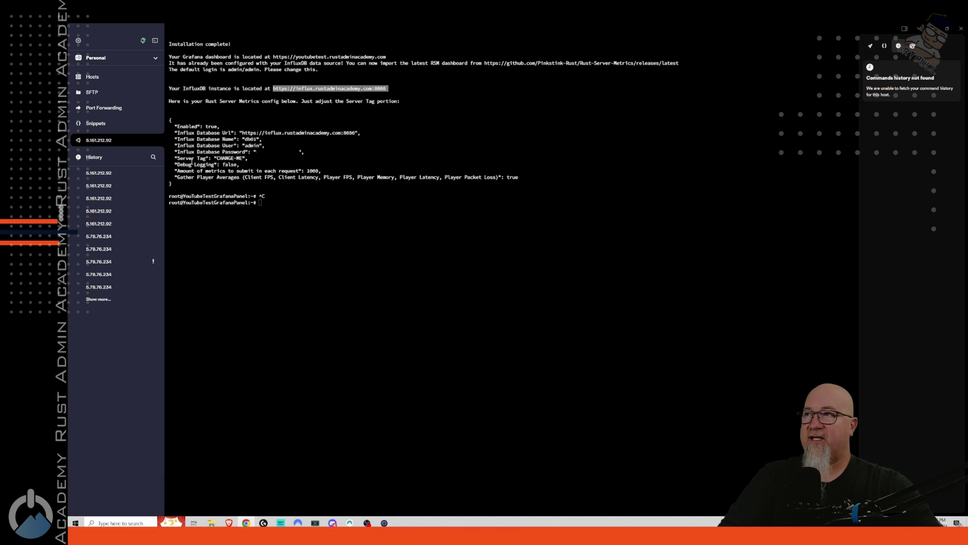
left_click_drag(172, 185, 166, 119)
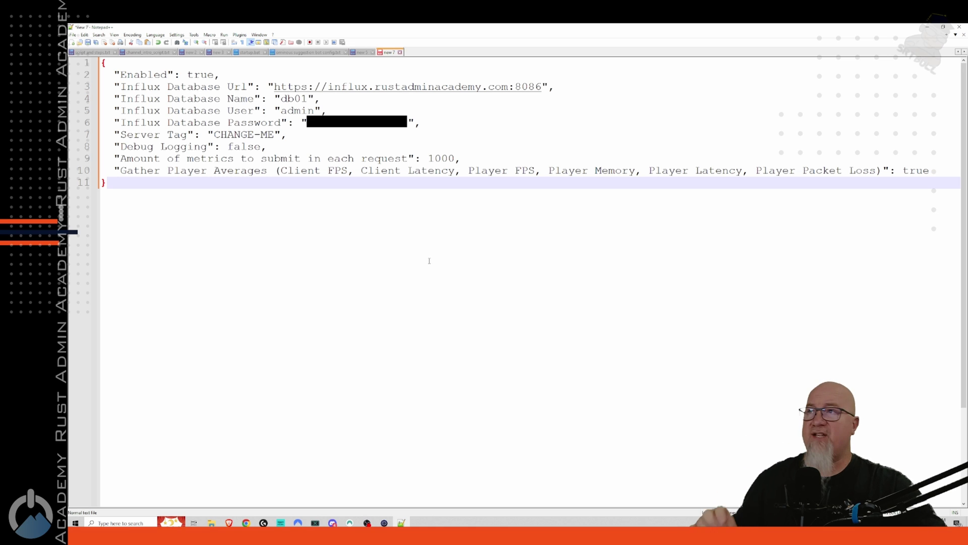
Step: Select the CHANGE-ME Server Tag value and compare with Grafana's existing Rust Server choices
left_click_drag(214, 134, 277, 135)
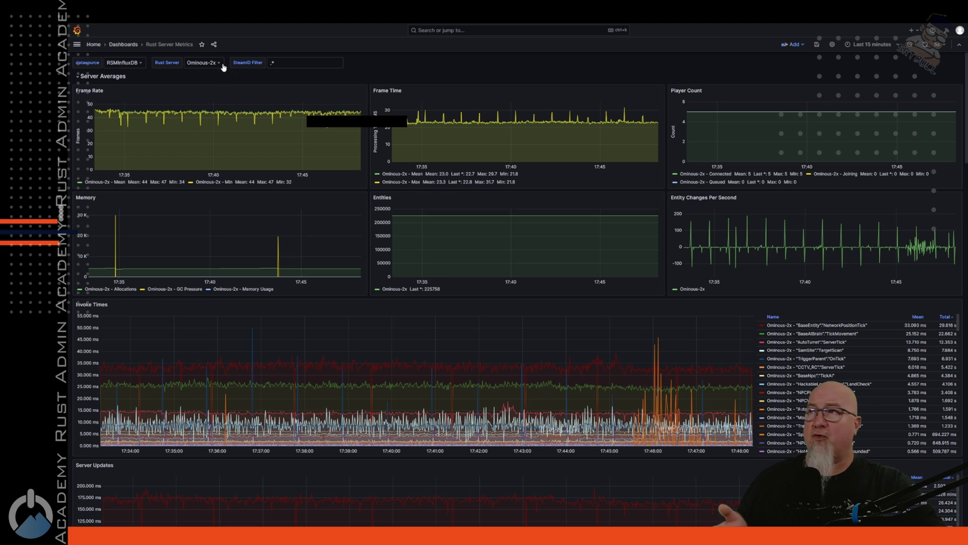
left_click(216, 66)
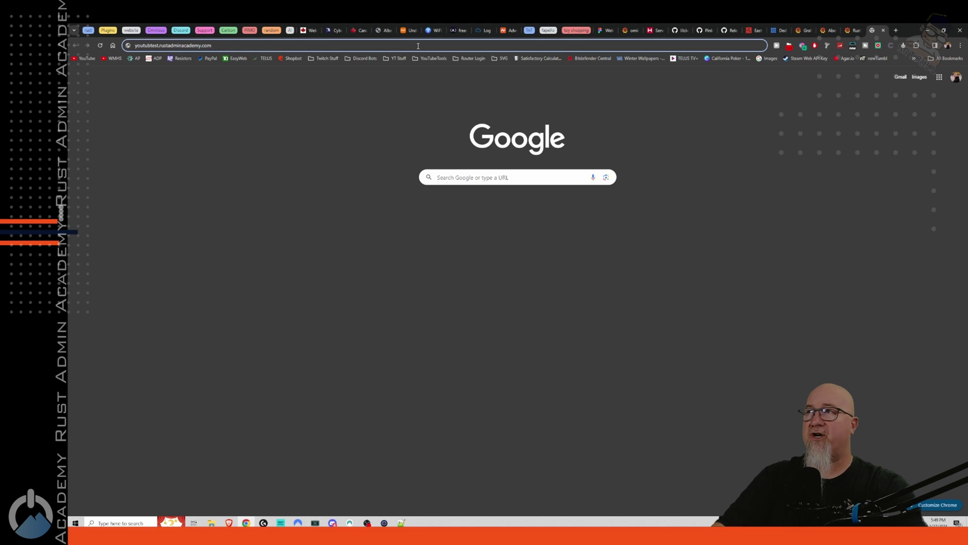
Step: Load the Grafana server full screen, log in with the default admin credentials, and set a new password
key("Return")
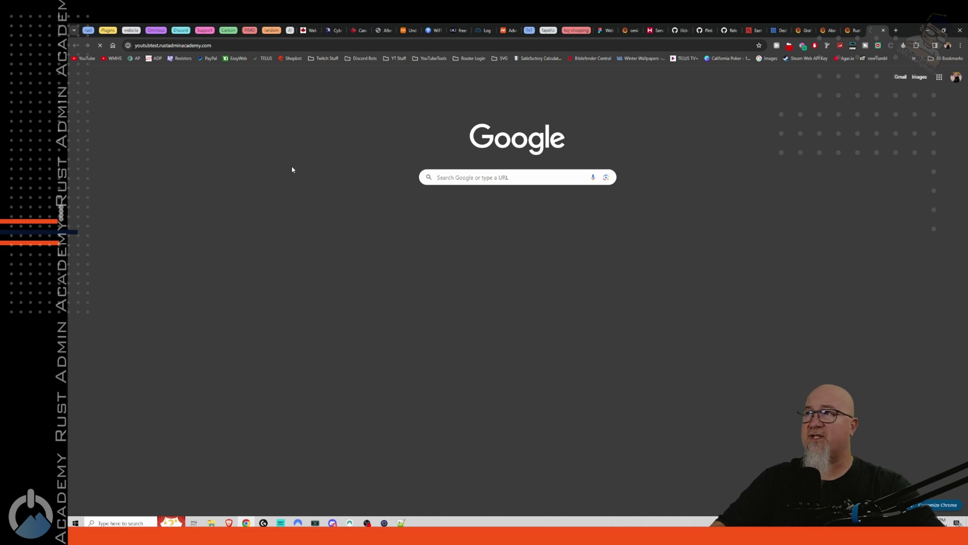
key("F11")
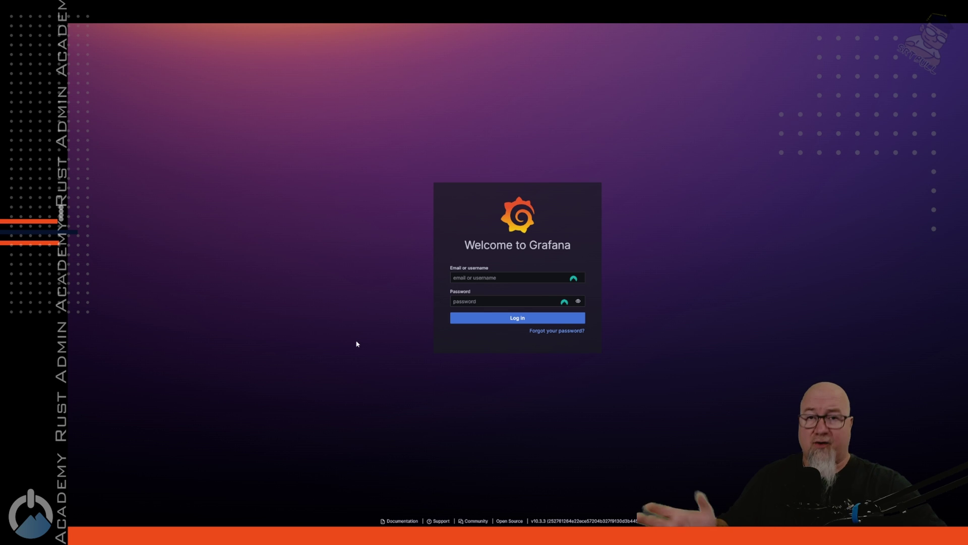
left_click(488, 278)
type("admin")
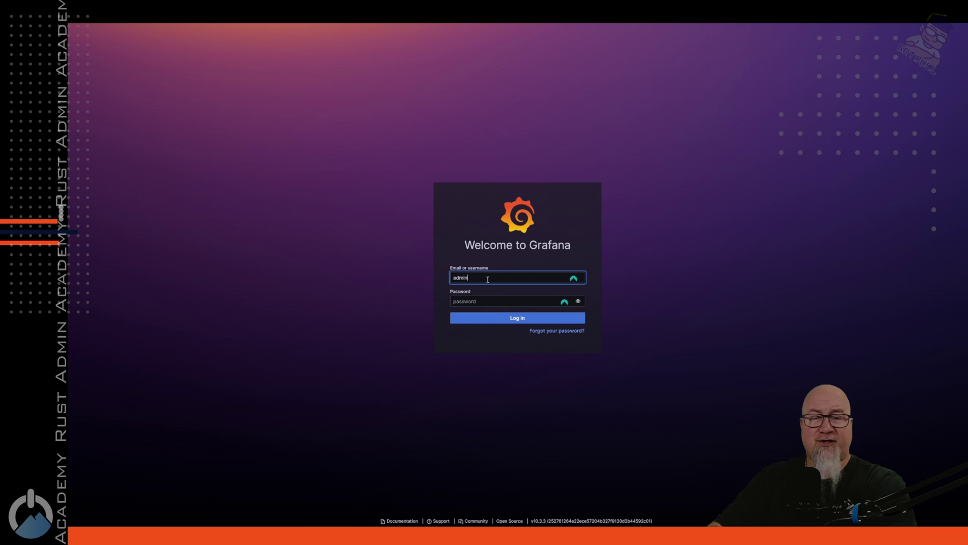
key("Tab")
type("admin")
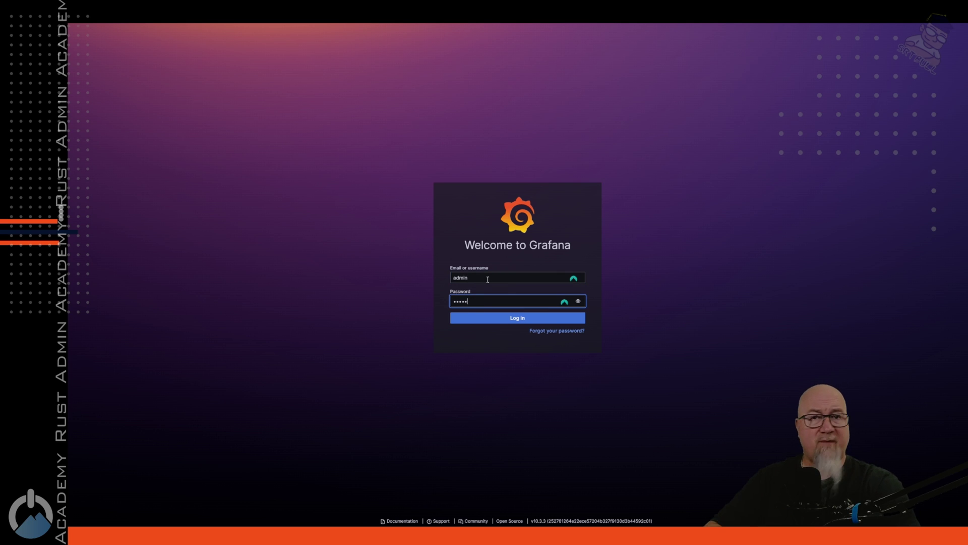
key("Return")
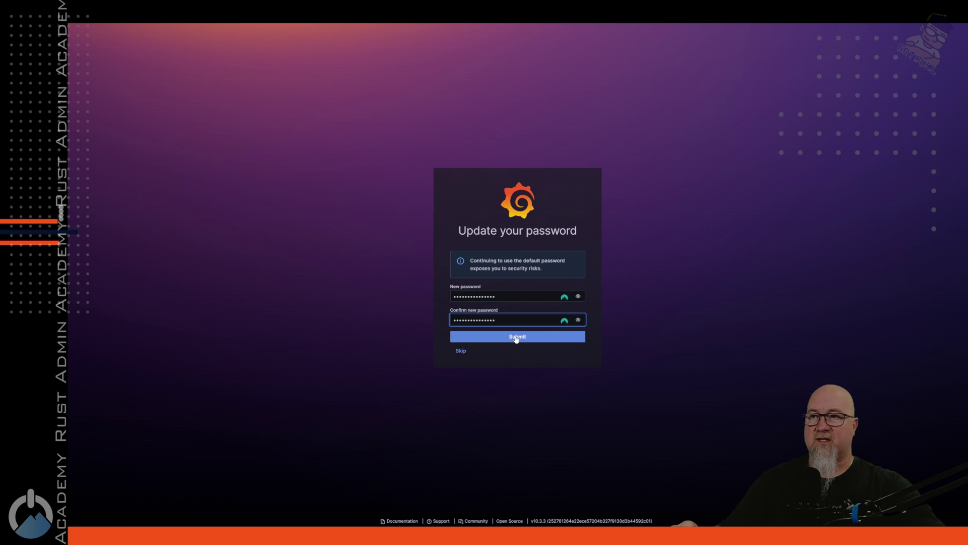
left_click(514, 337)
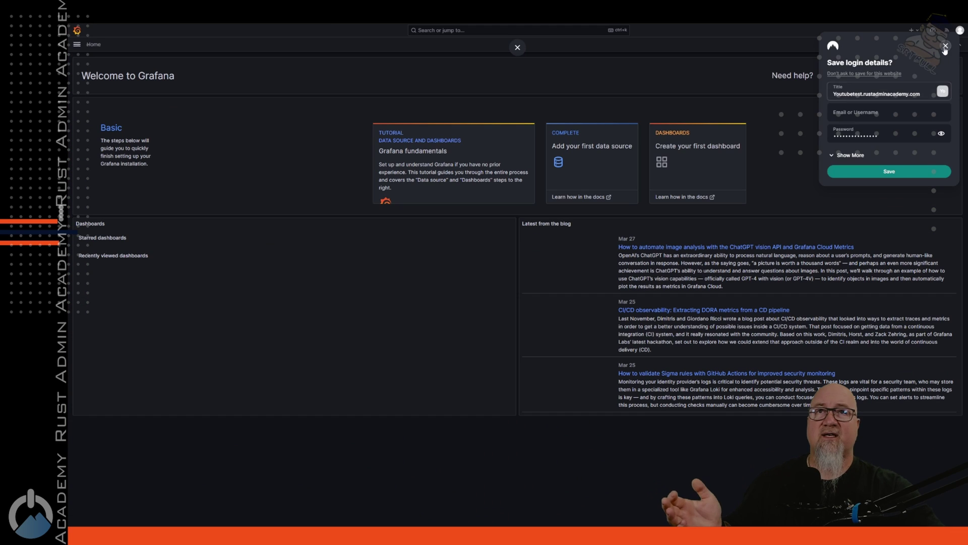
left_click(945, 47)
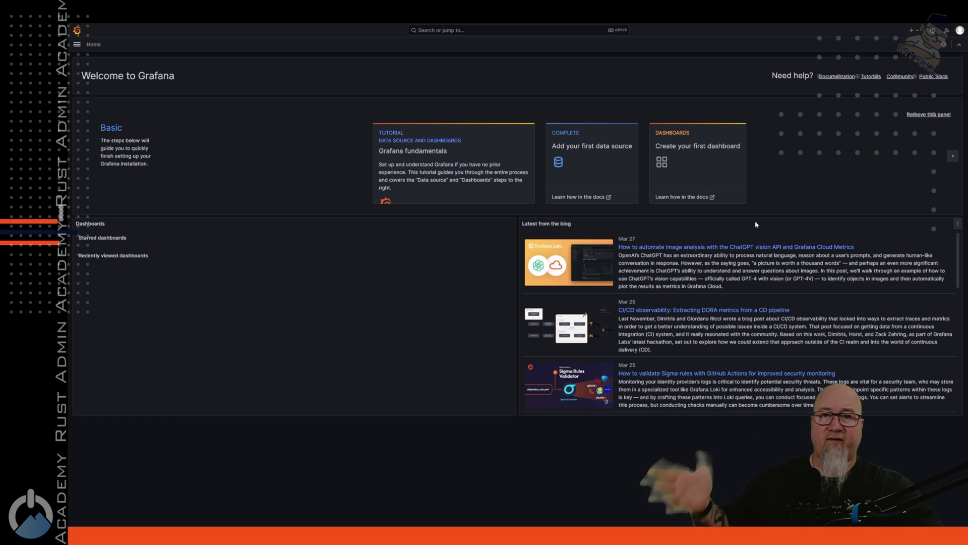
Step: Start a first Grafana dashboard, then open the Dashboard link from step 6 of the README's Basic Setup Guide
left_click(686, 161)
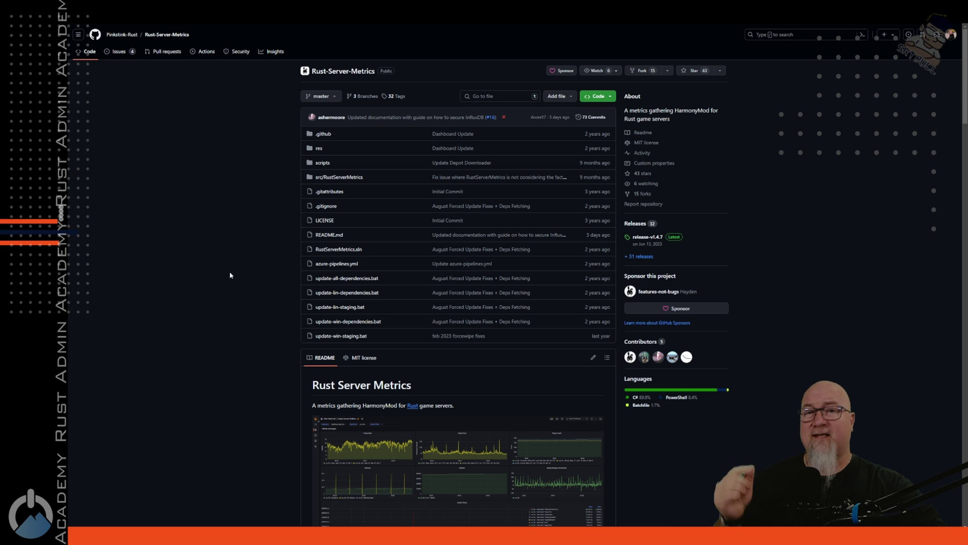
scroll(230, 275, "down", 10)
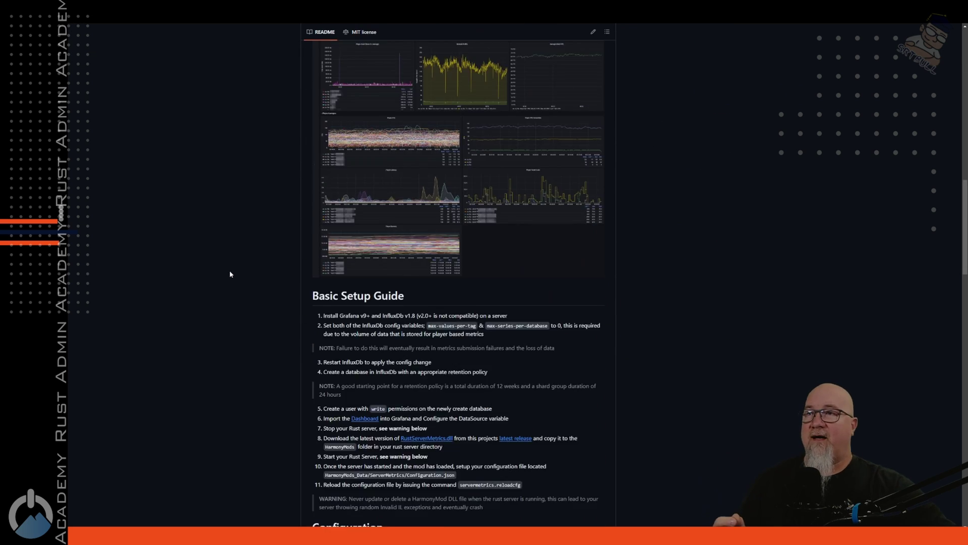
scroll(230, 274, "down", 4)
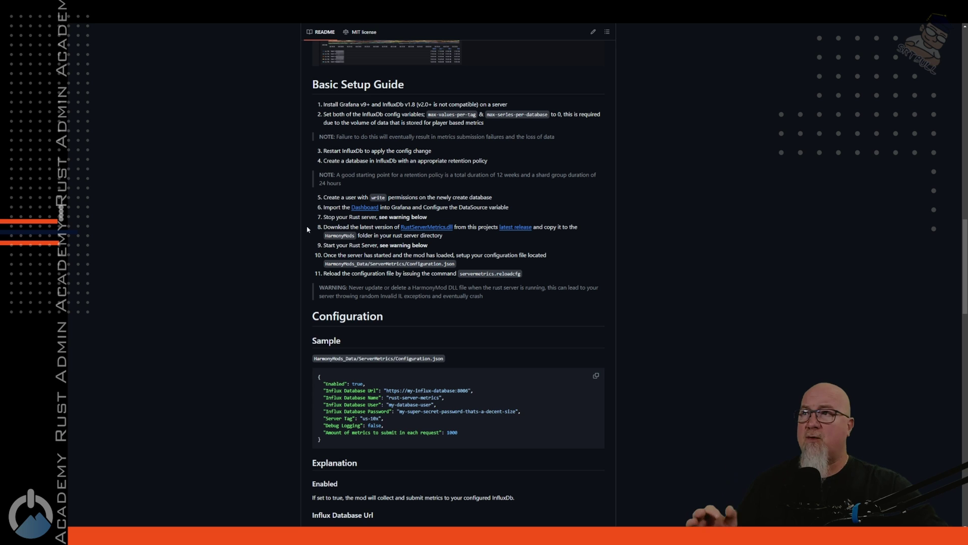
left_click_drag(316, 209, 518, 215)
left_click(372, 203)
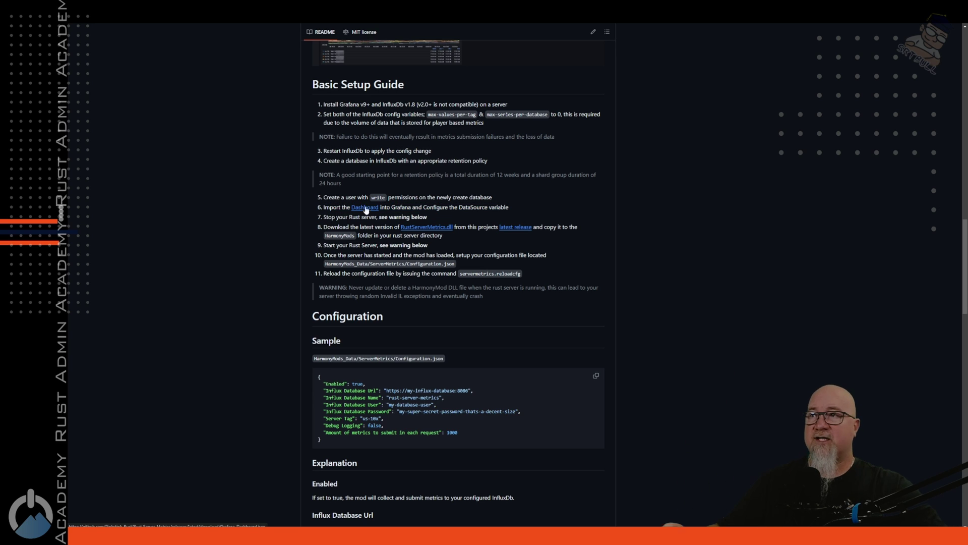
left_click(366, 208)
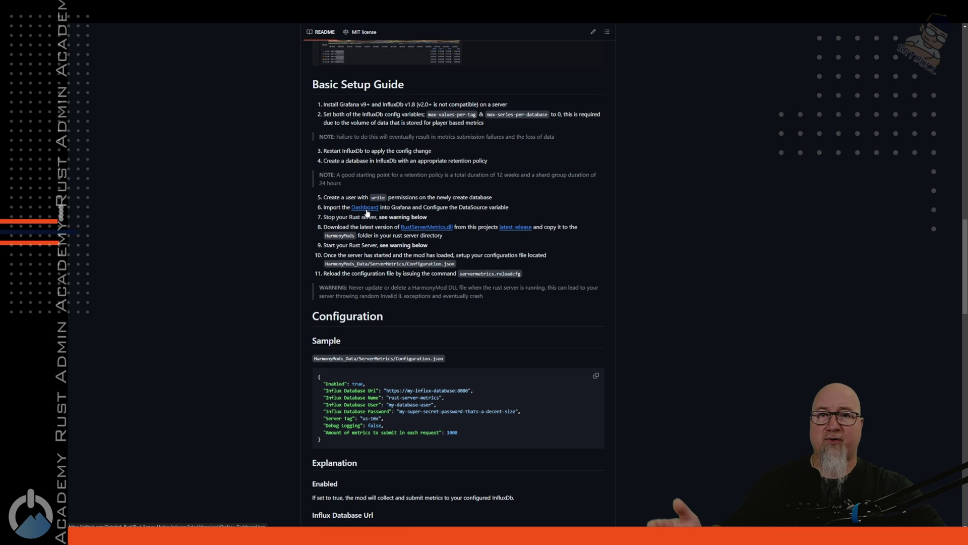
Step: Upload the Rust Server Metrics dashboard JSON on Grafana's import page and import it
key("ctrl+Tab")
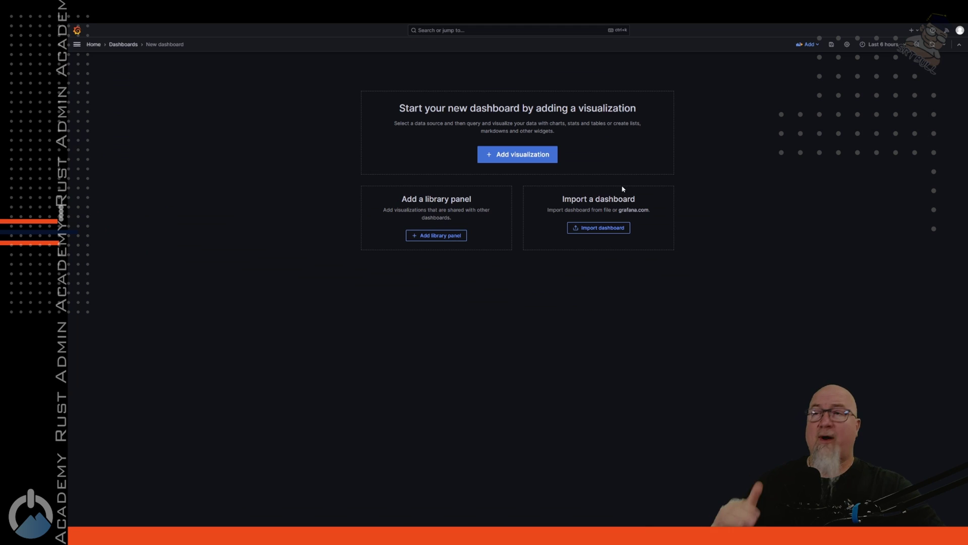
left_click(603, 229)
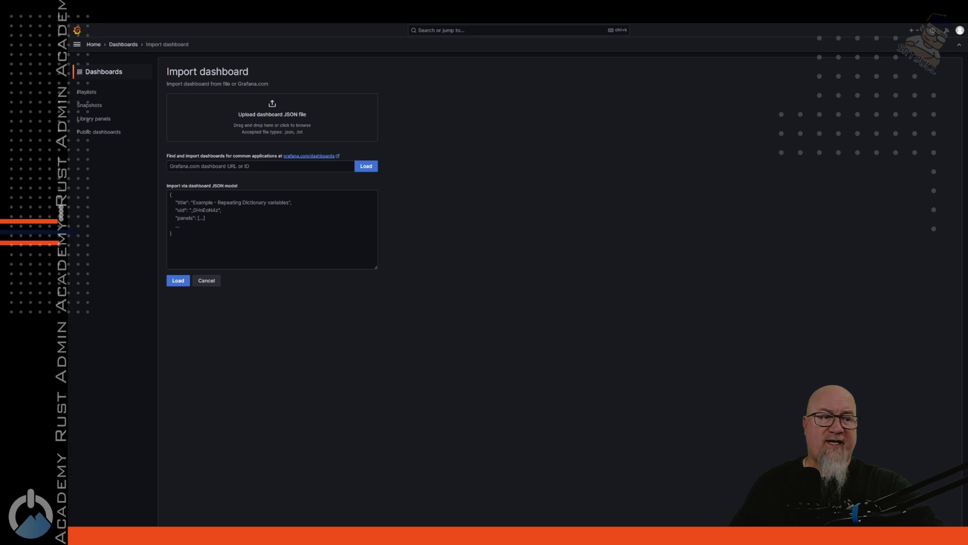
left_click_drag(794, 357, 282, 123)
left_click(179, 210)
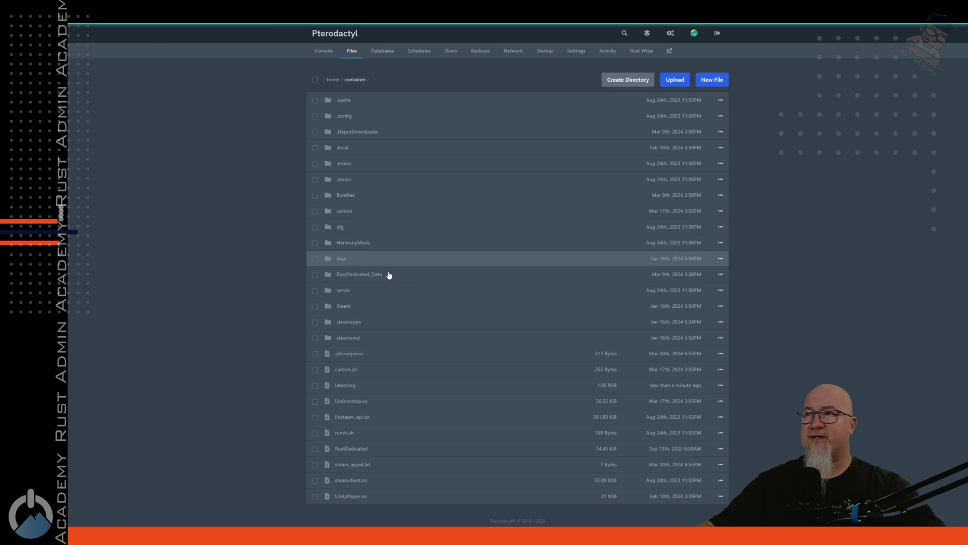
Step: Check the HarmonyMods folder and start the YouTube Test Server
left_click(353, 244)
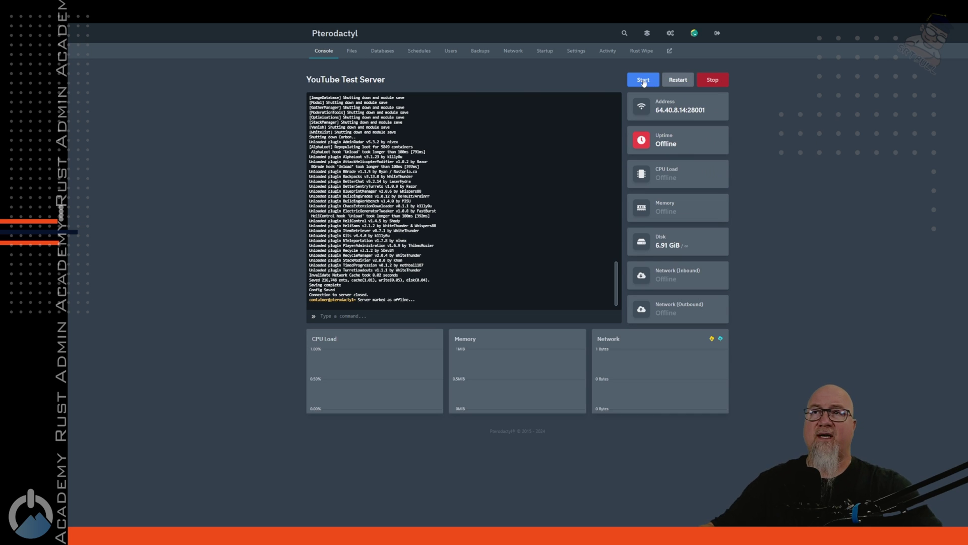
left_click(643, 81)
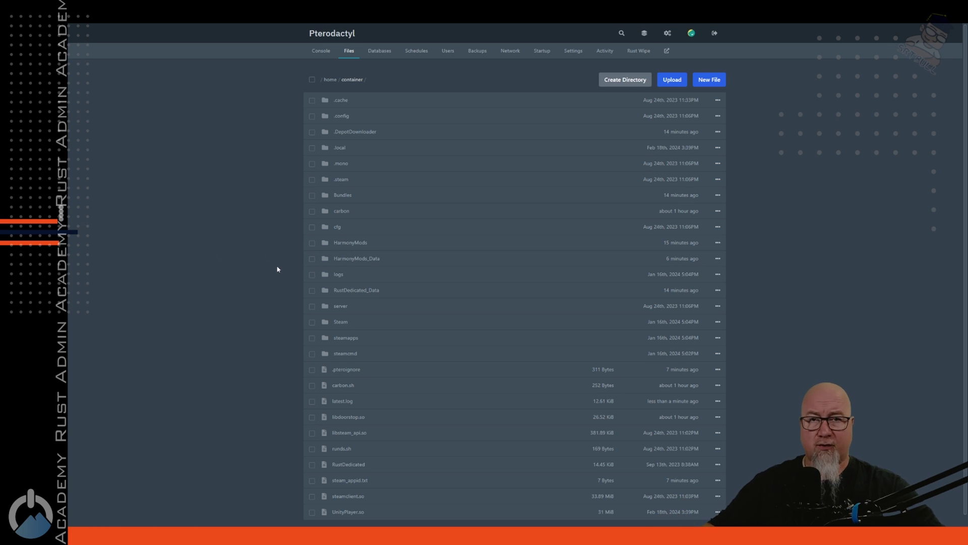
Step: Open HarmonyMods_Data/ServerMetrics/Configuration.json and fill it with the prepared InfluxDB config from Notepad++
left_click(353, 259)
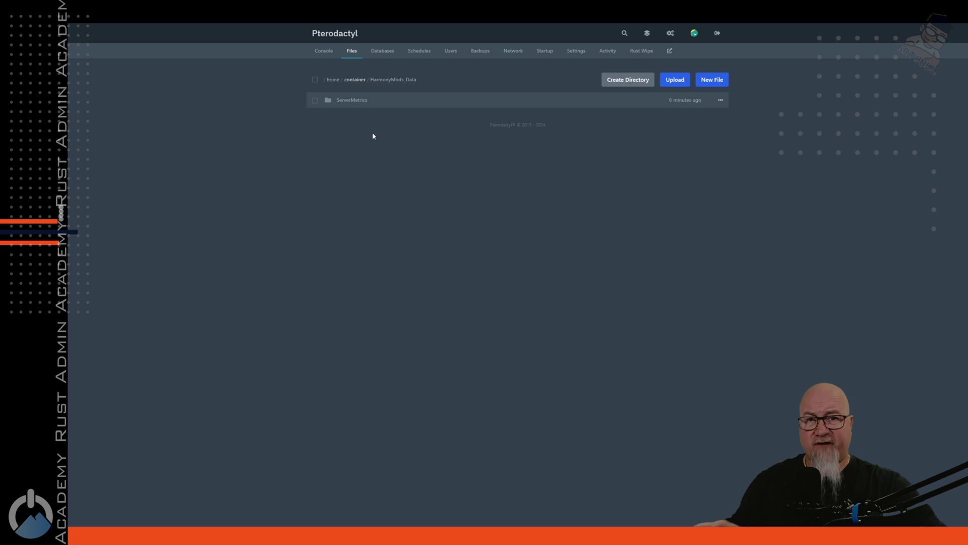
left_click(356, 100)
left_click(504, 101)
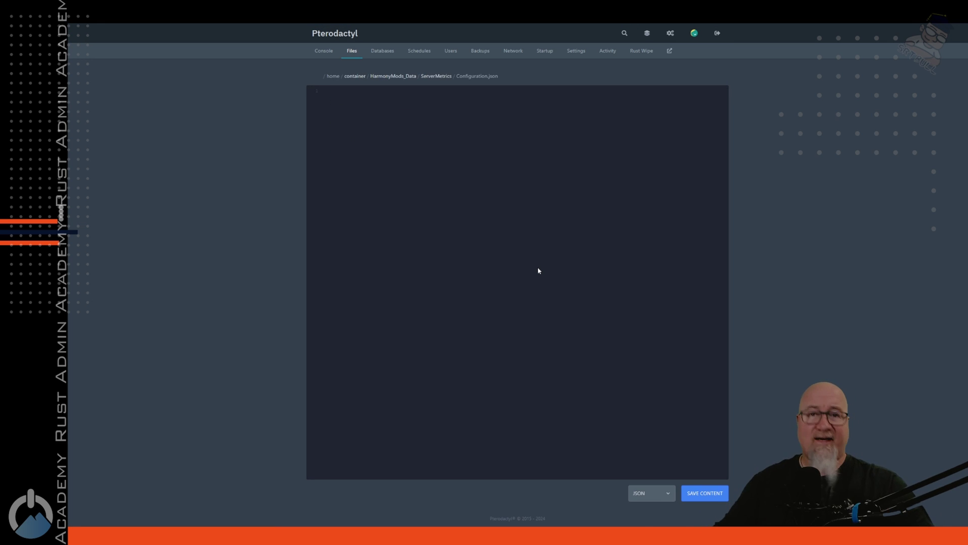
key("alt+Tab")
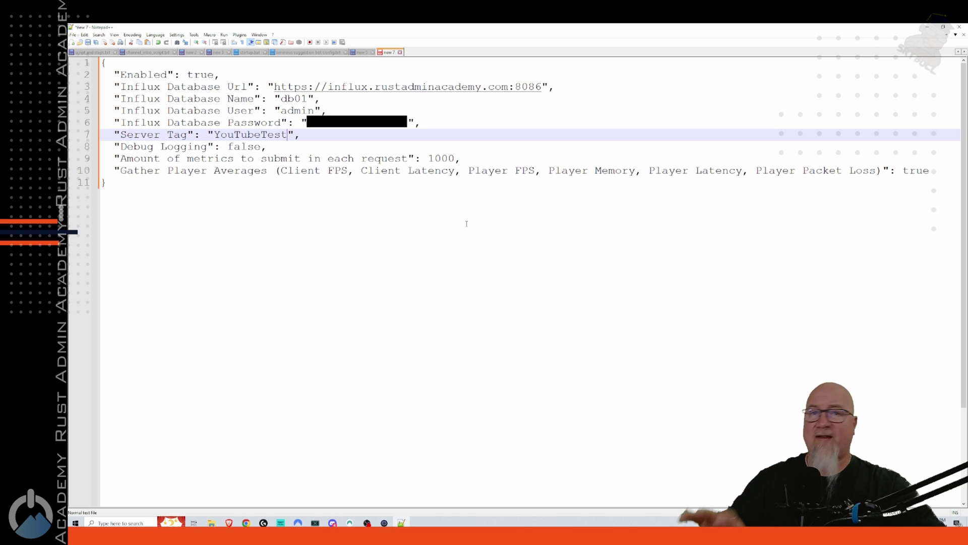
key("alt+Tab")
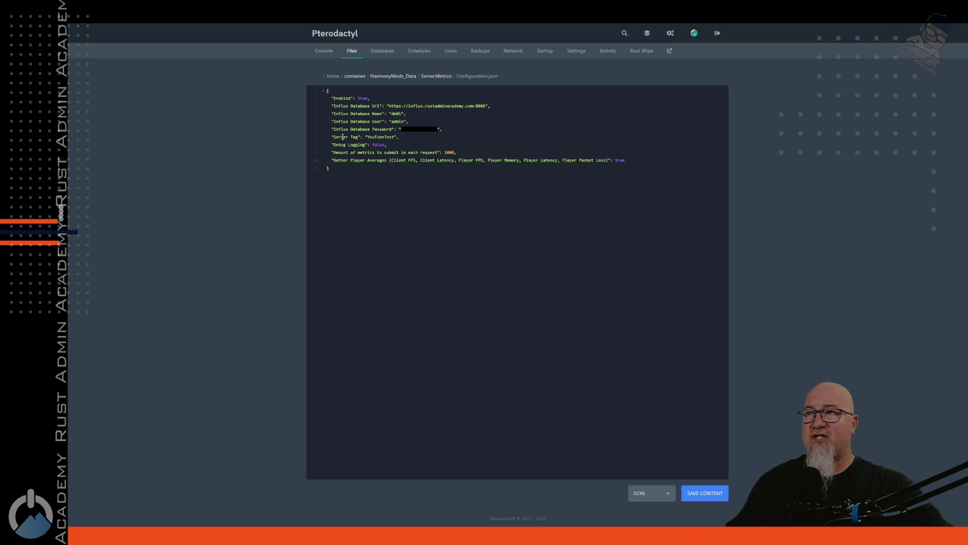
left_click_drag(390, 140, 412, 139)
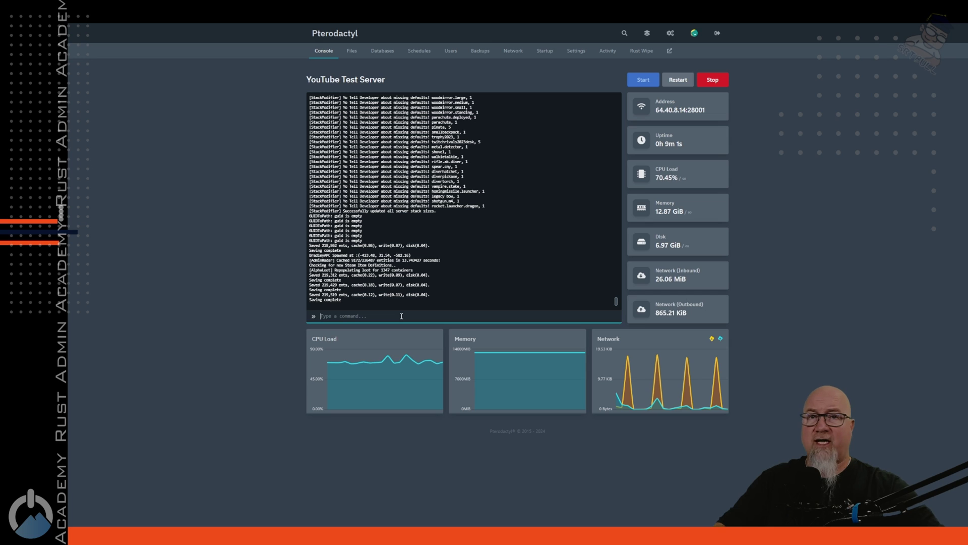
Step: Run servermetrics.reloadcfg in the YouTube Test Server console
type("servermetrics.reloadcfg")
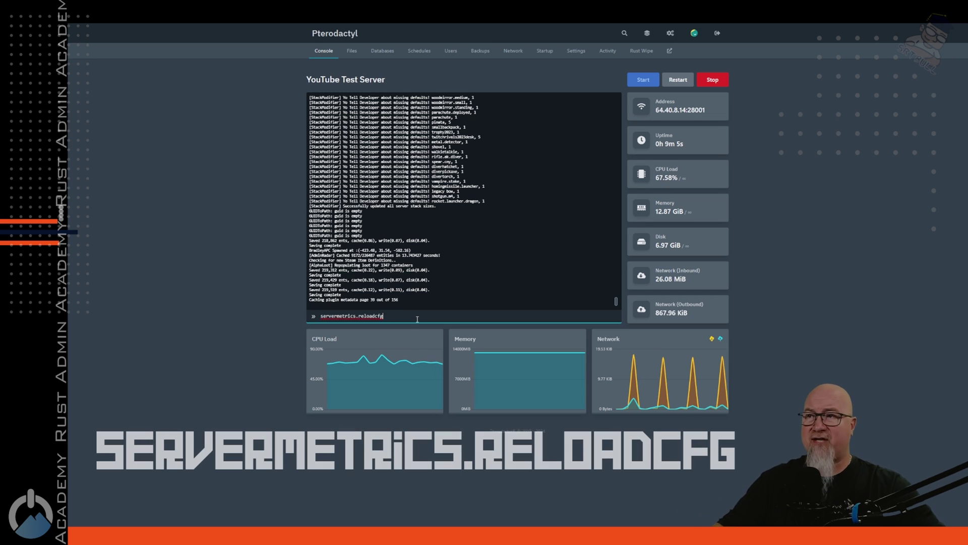
key("Return")
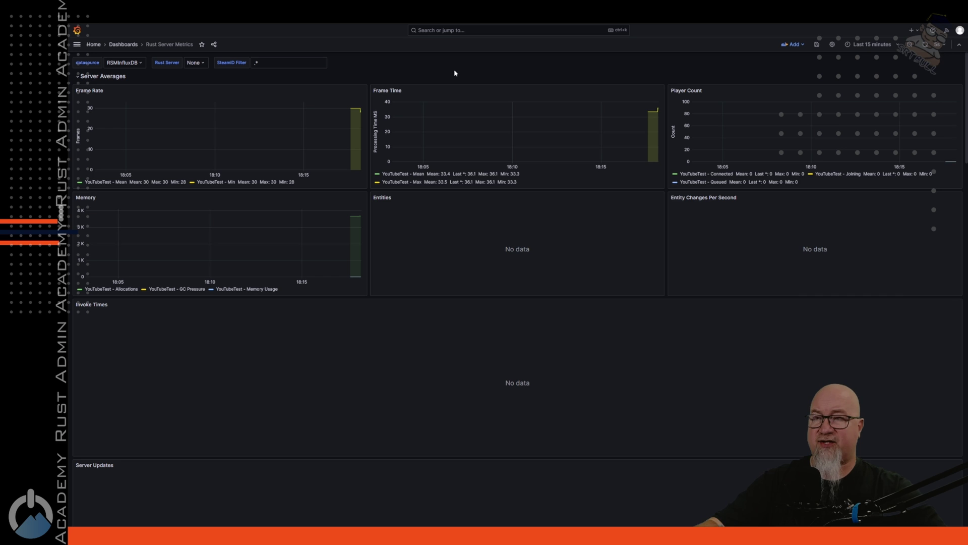
Step: Reload the Rust Server Metrics dashboard and scroll through its panels for incoming metrics
key("F5")
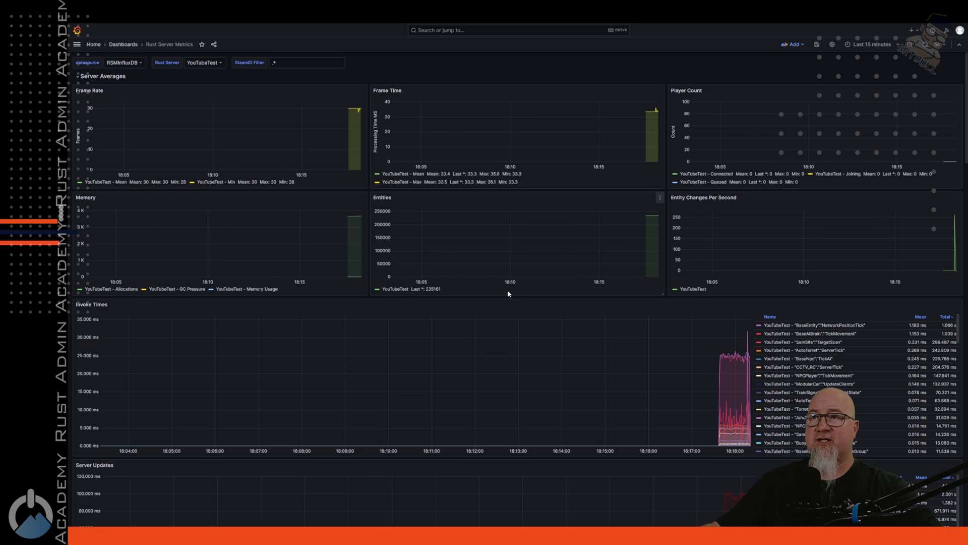
scroll(510, 301, "down", 5)
scroll(510, 304, "down", 10)
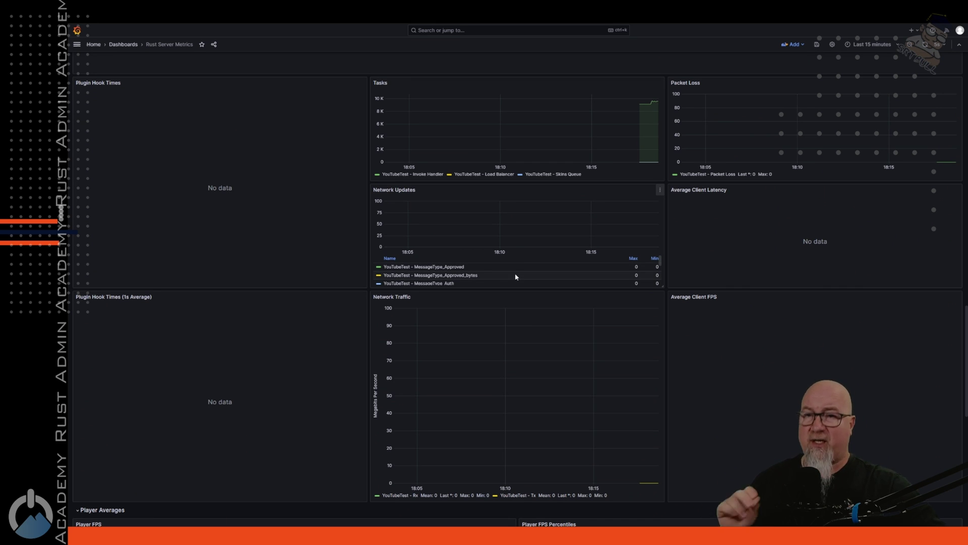
scroll(516, 276, "up", 10)
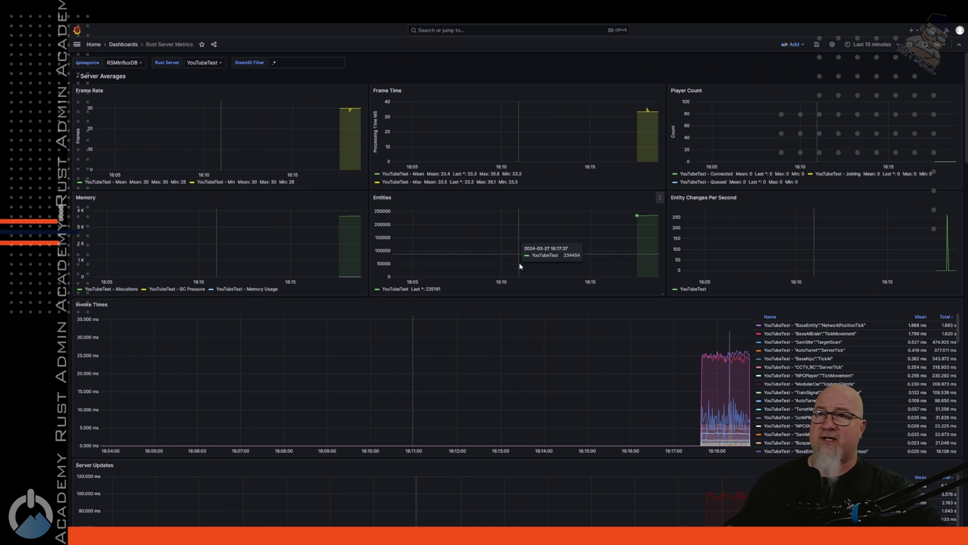
scroll(528, 294, "down", 2)
scroll(528, 293, "down", 1)
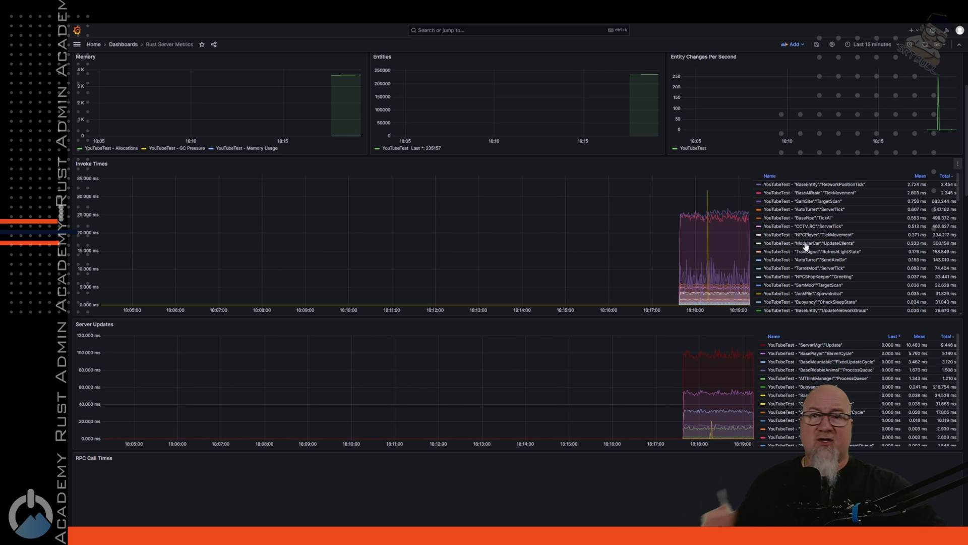
scroll(304, 305, "down", 10)
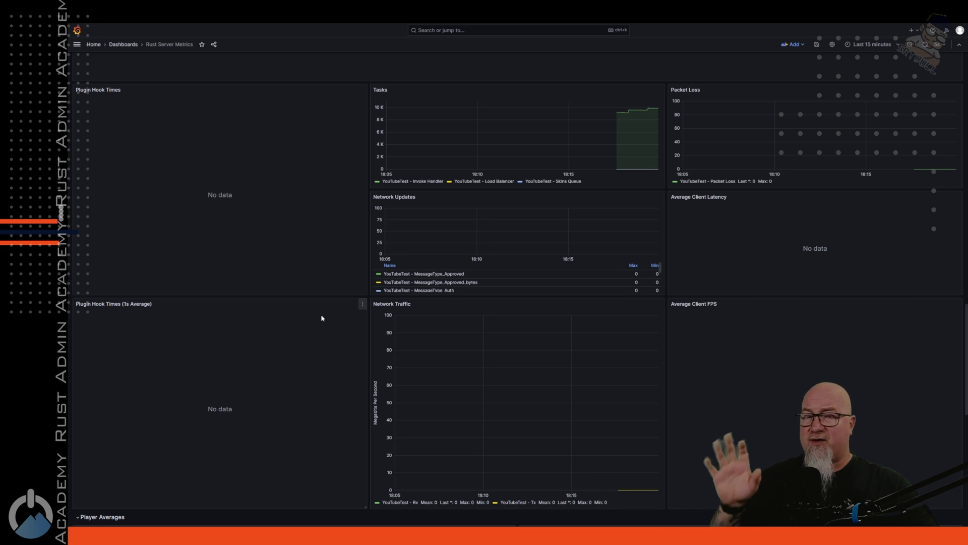
scroll(305, 262, "up", 2)
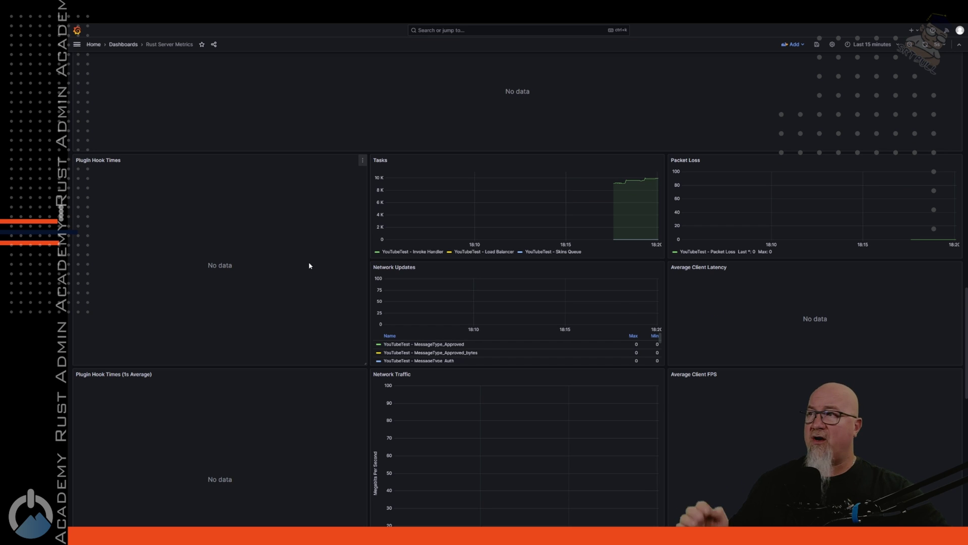
Step: Reload the dashboard a second time and scroll to check the refreshed panels
key("F5")
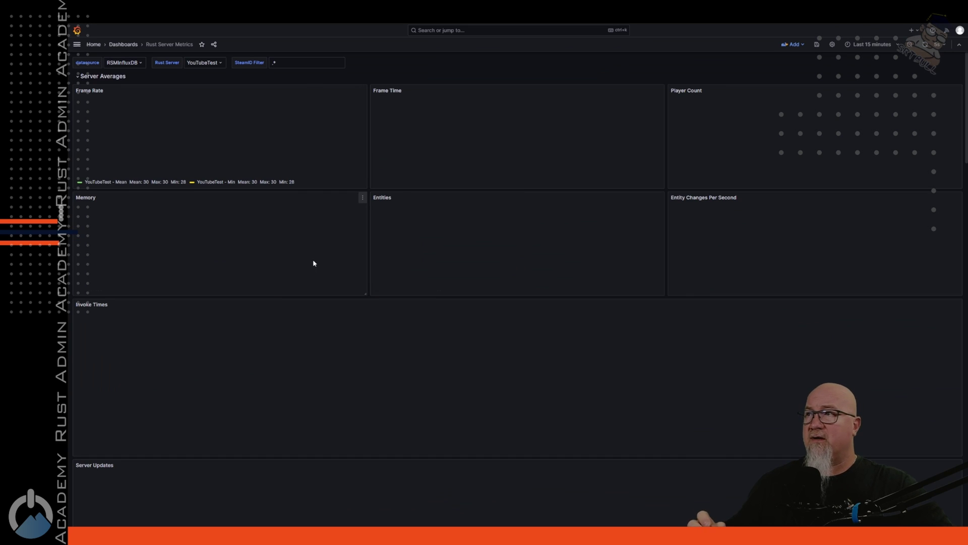
scroll(314, 262, "down", 5)
scroll(315, 262, "down", 10)
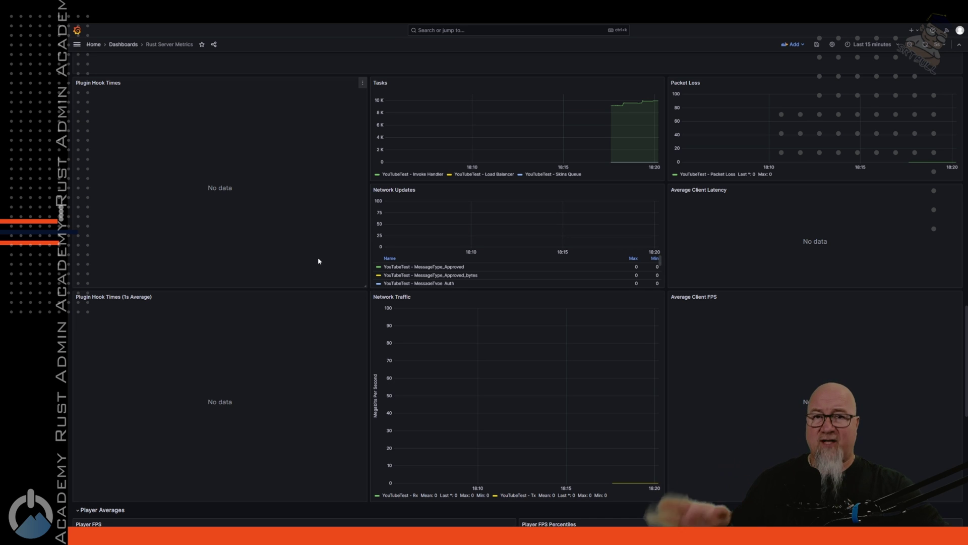
scroll(318, 260, "up", 10)
scroll(317, 255, "up", 5)
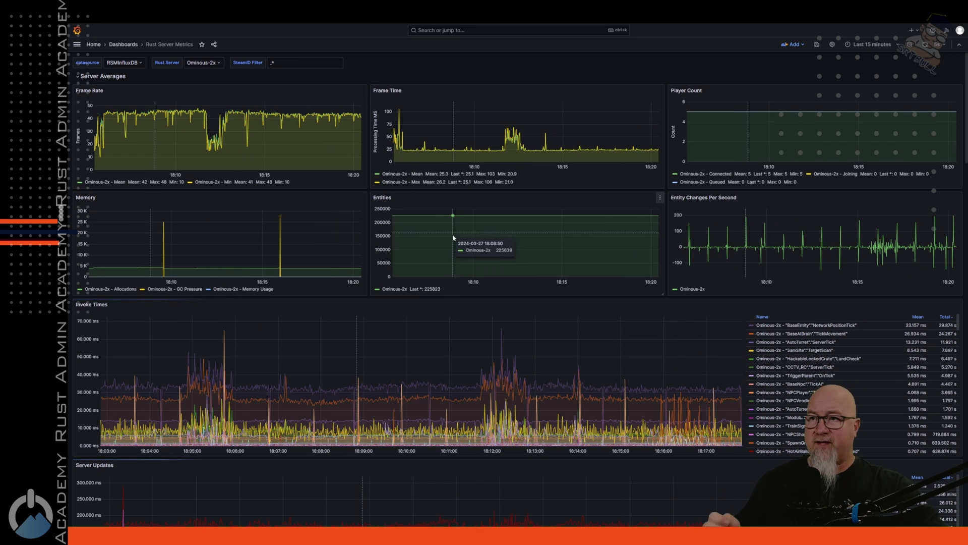
Step: Scroll up and down through the Ominous-2x dashboard panels to review its metrics
scroll(452, 245, "down", 10)
scroll(450, 245, "down", 6)
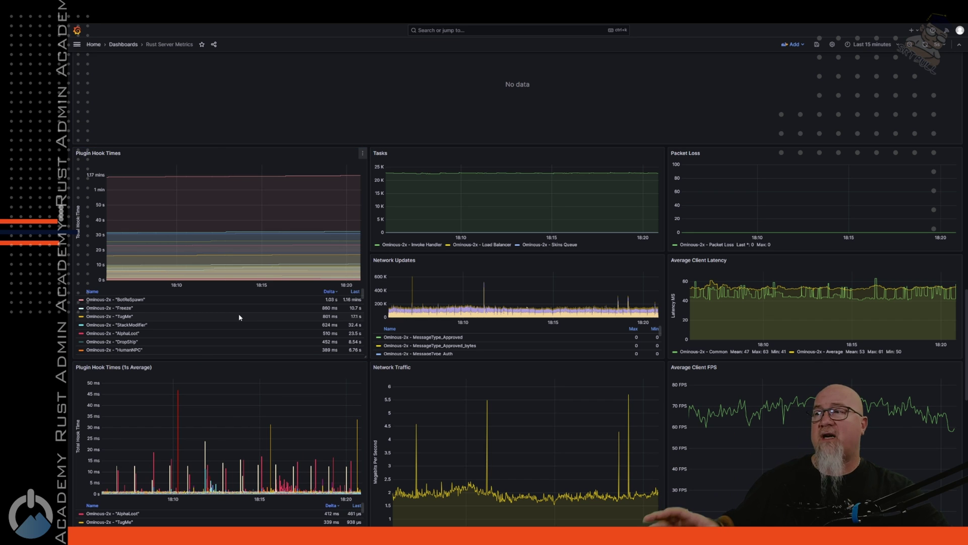
scroll(281, 234, "down", 1)
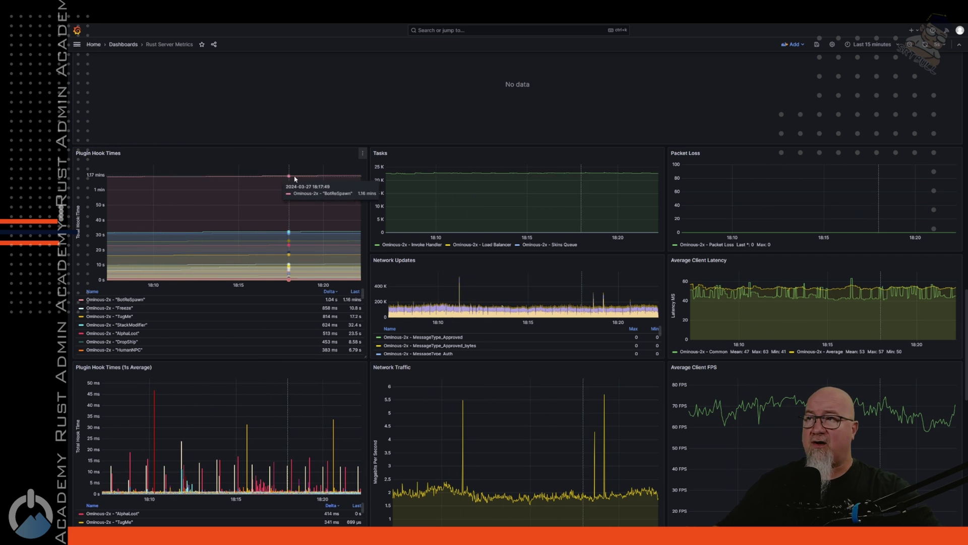
scroll(505, 283, "down", 3)
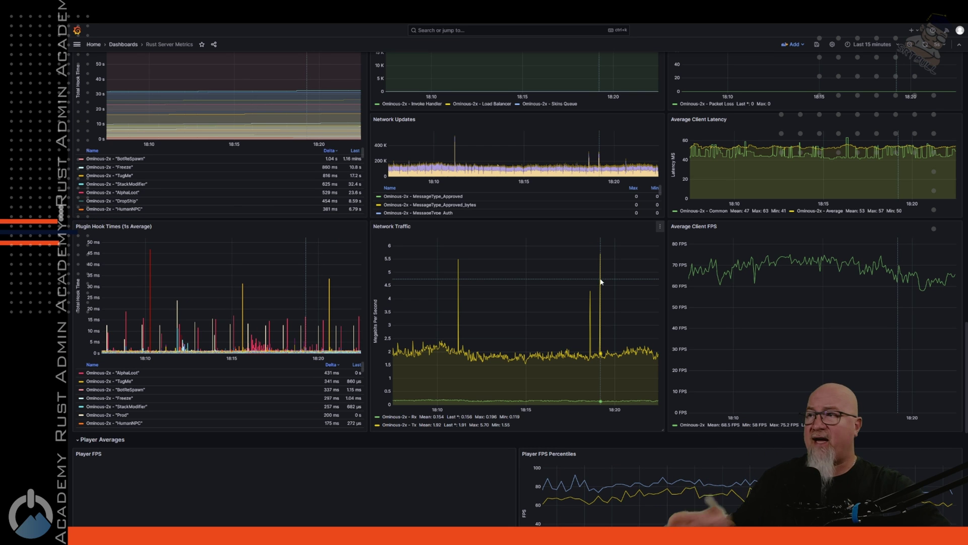
scroll(220, 467, "up", 3)
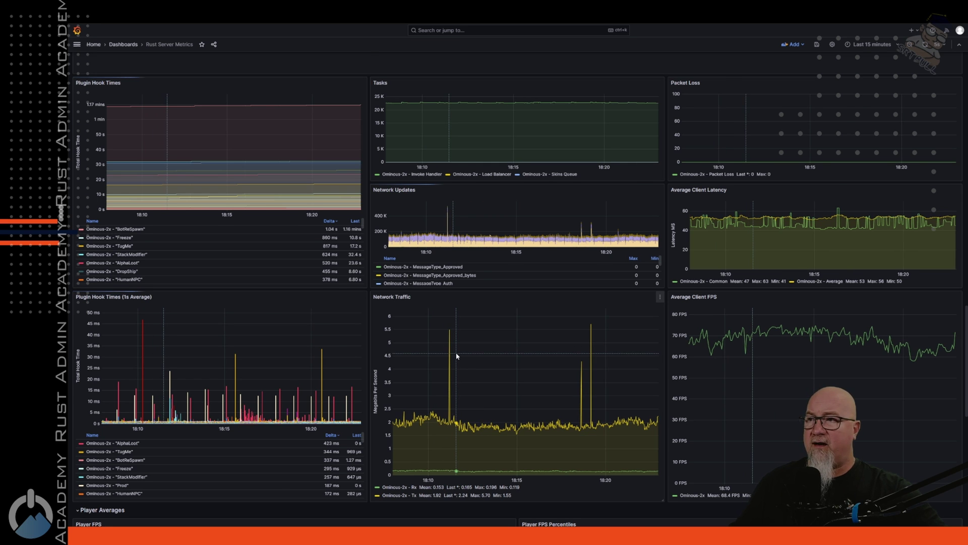
scroll(455, 352, "down", 2)
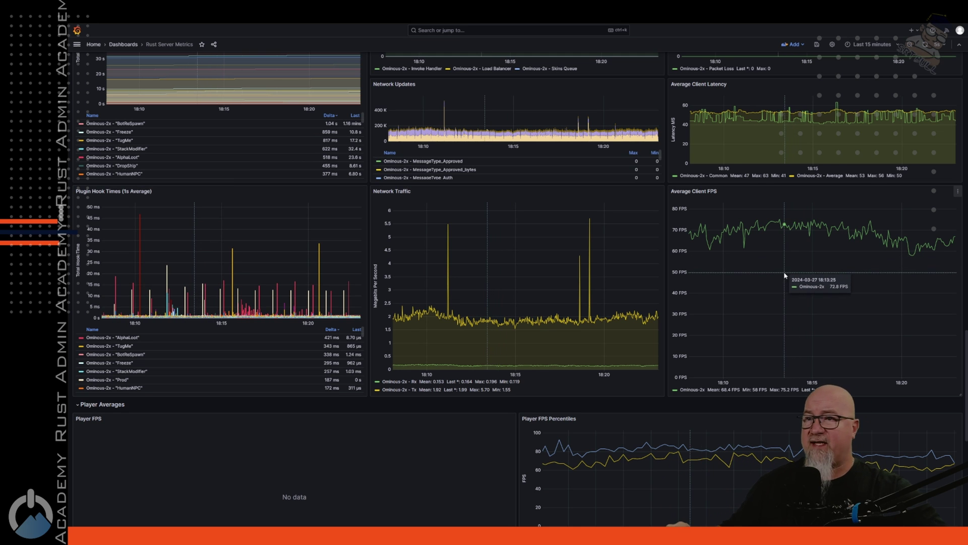
scroll(785, 272, "down", 2)
scroll(784, 275, "up", 10)
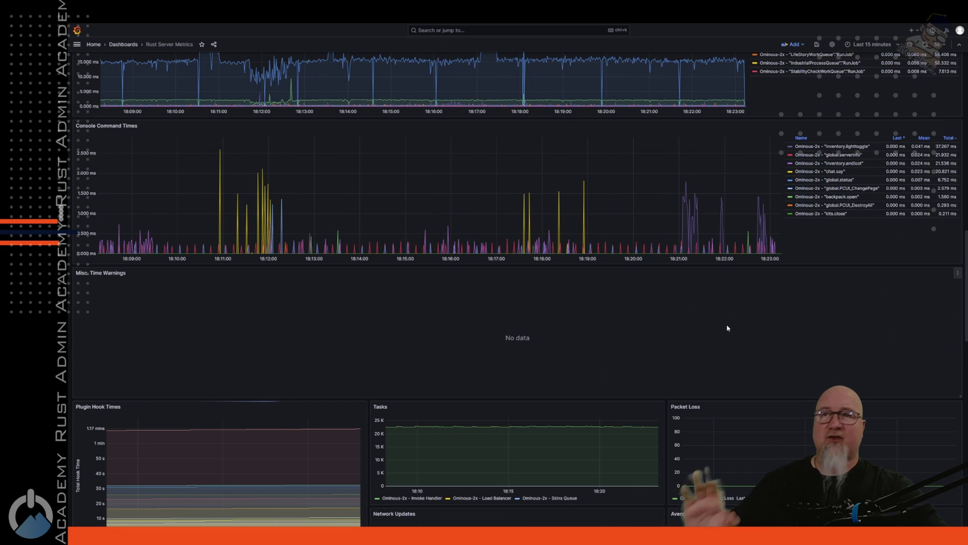
scroll(734, 329, "up", 7)
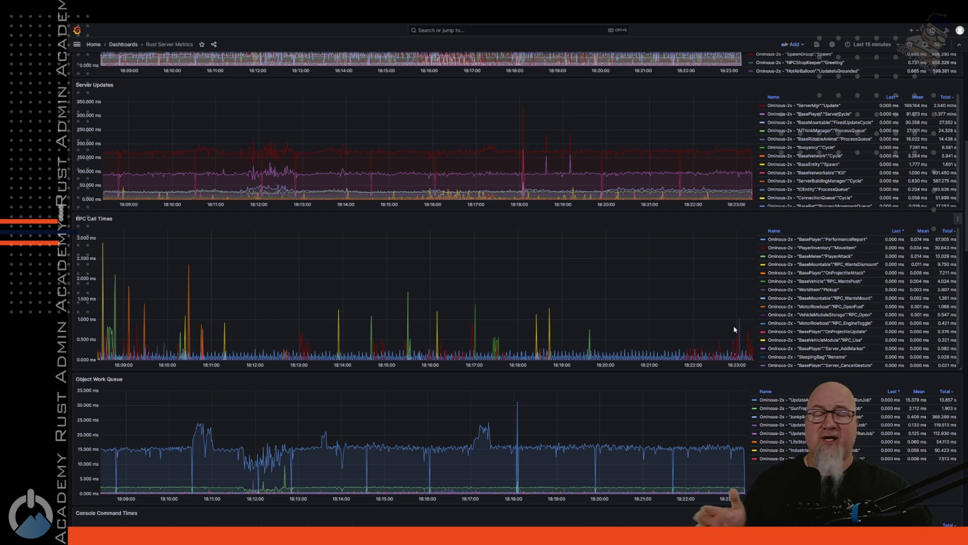
scroll(731, 323, "up", 8)
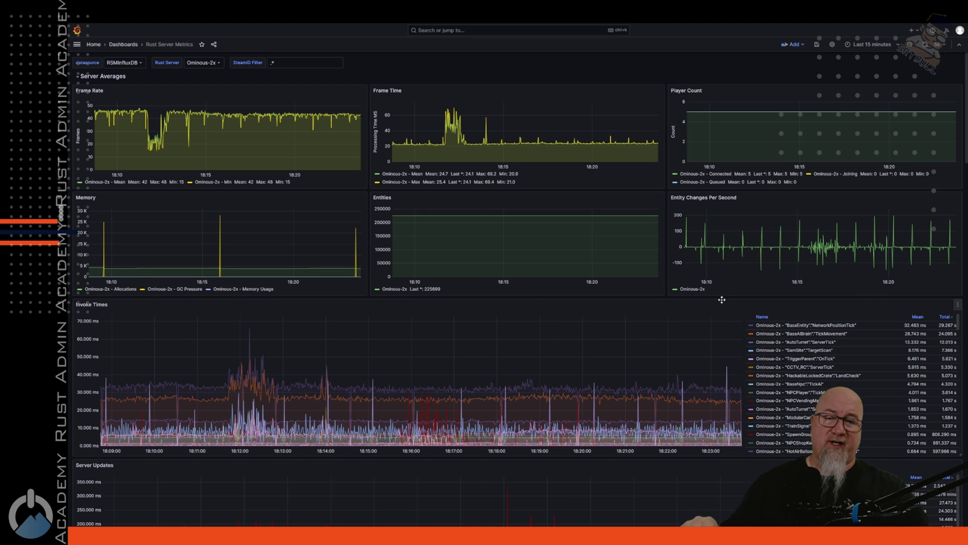
scroll(511, 319, "down", 10)
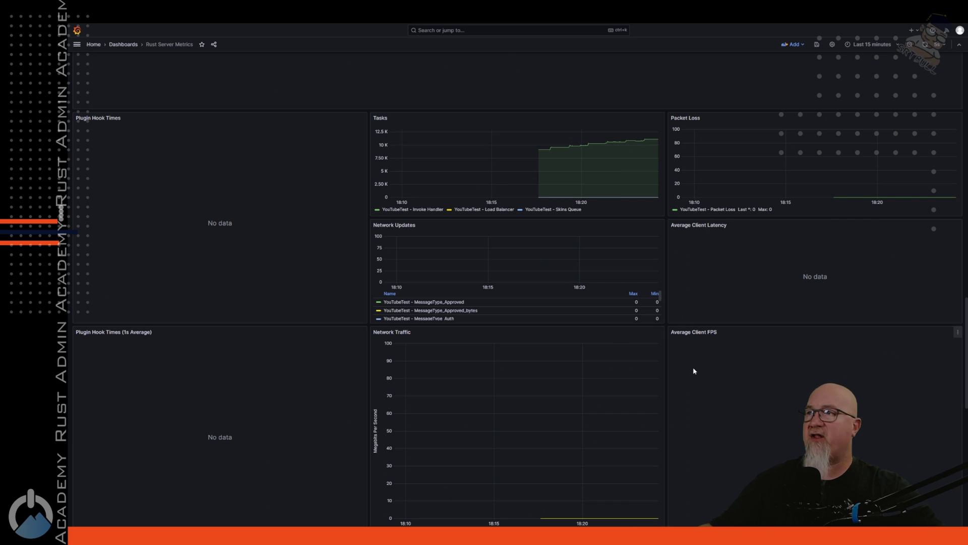
scroll(693, 371, "down", 2)
scroll(692, 371, "up", 1)
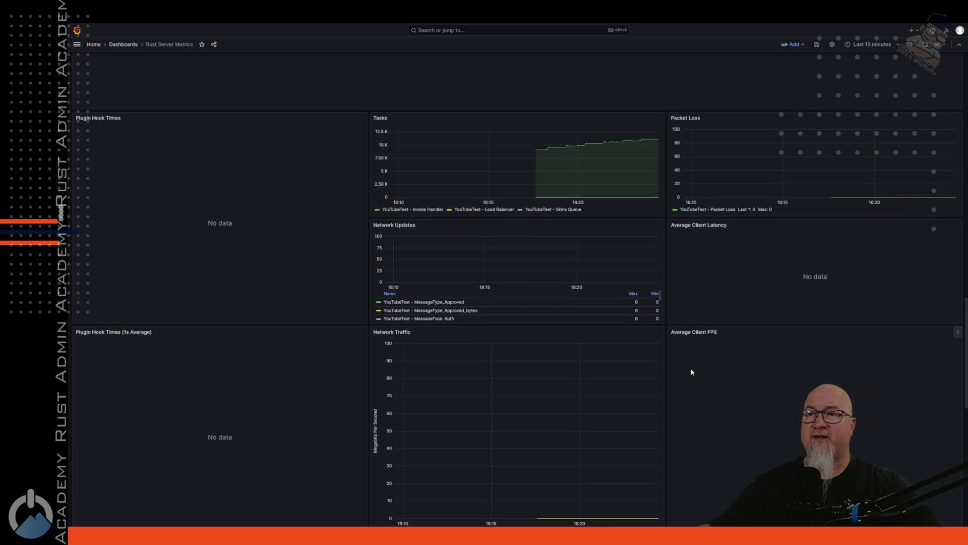
scroll(694, 373, "up", 2)
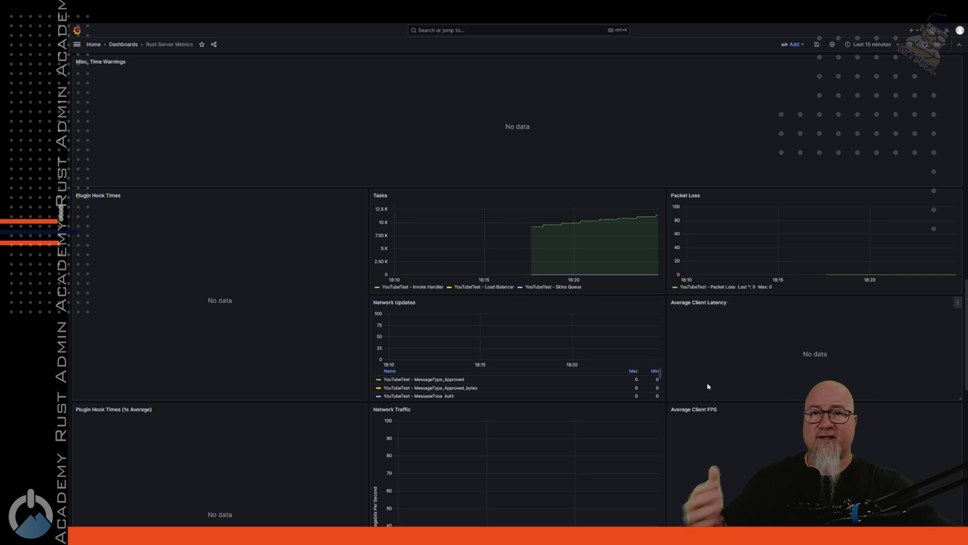
scroll(679, 296, "down", 10)
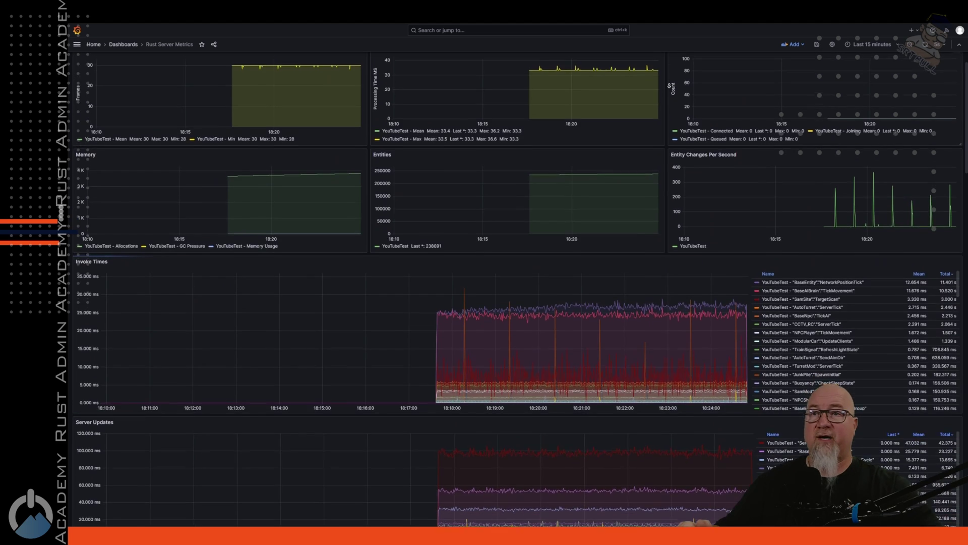
scroll(669, 86, "down", 1)
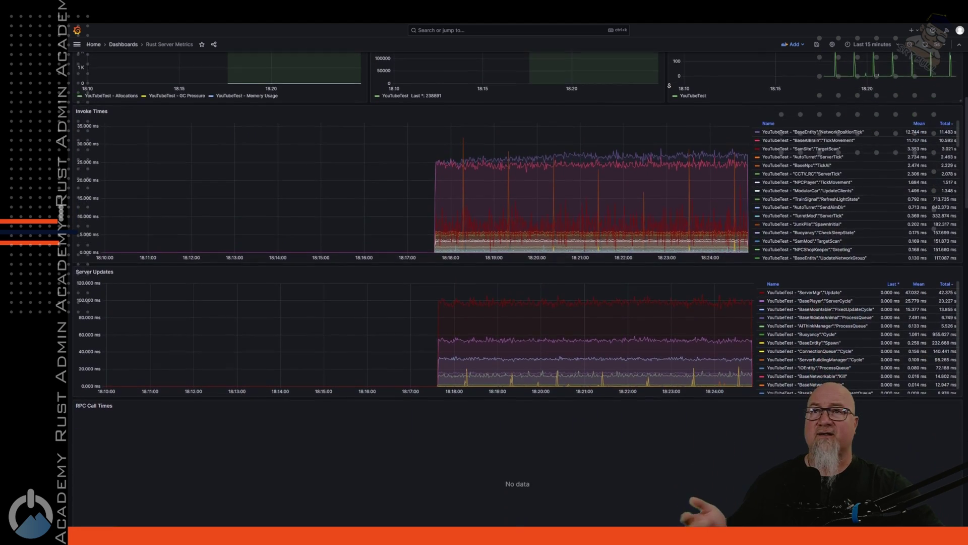